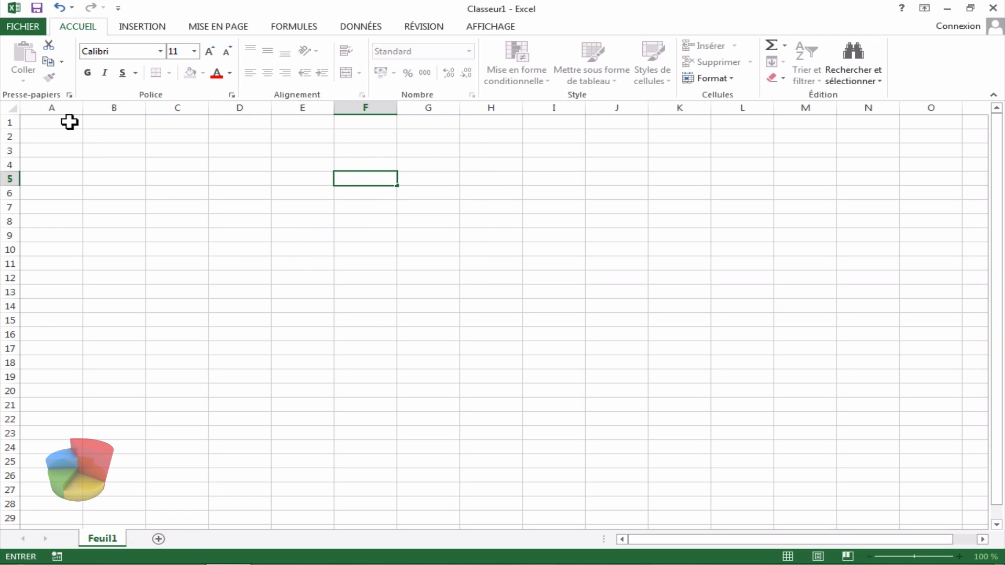
pyautogui.moveTo(70, 121); pyautogui.dragTo(859, 501)
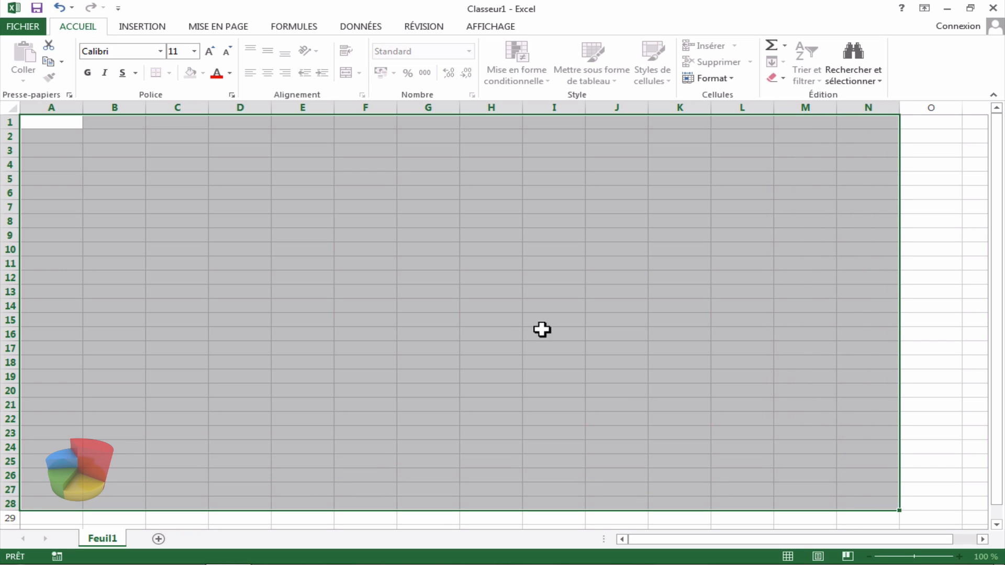
pyautogui.click(512, 320)
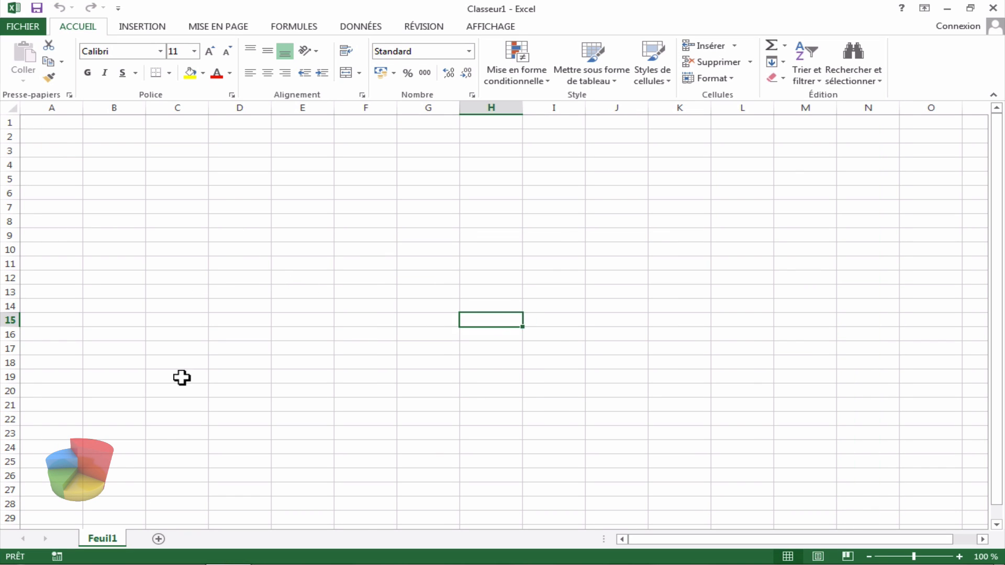
# Step: Rename the first worksheet to "Incrémentation de chiffre"
pyautogui.doubleClick(109, 536)
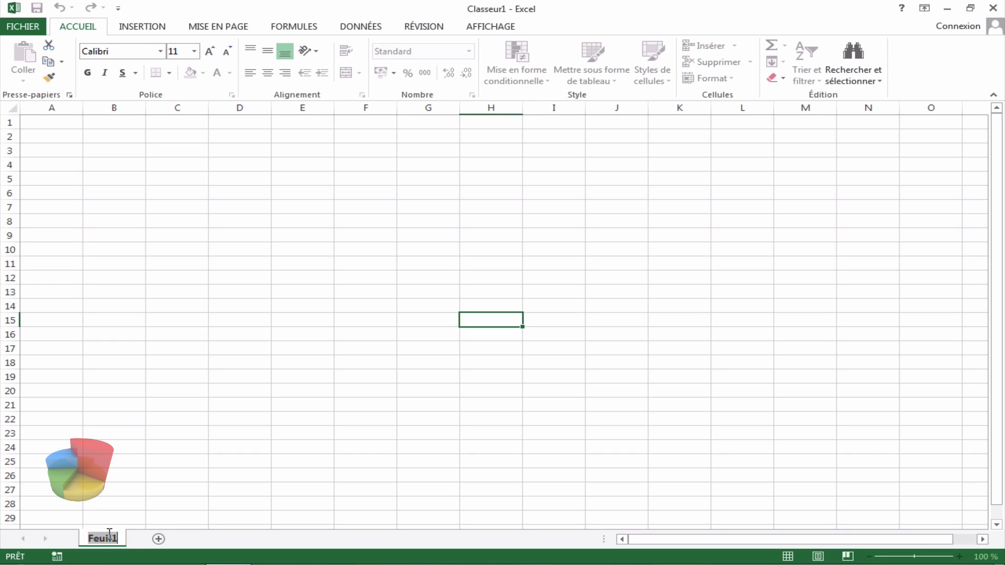
pyautogui.write('Incrément')
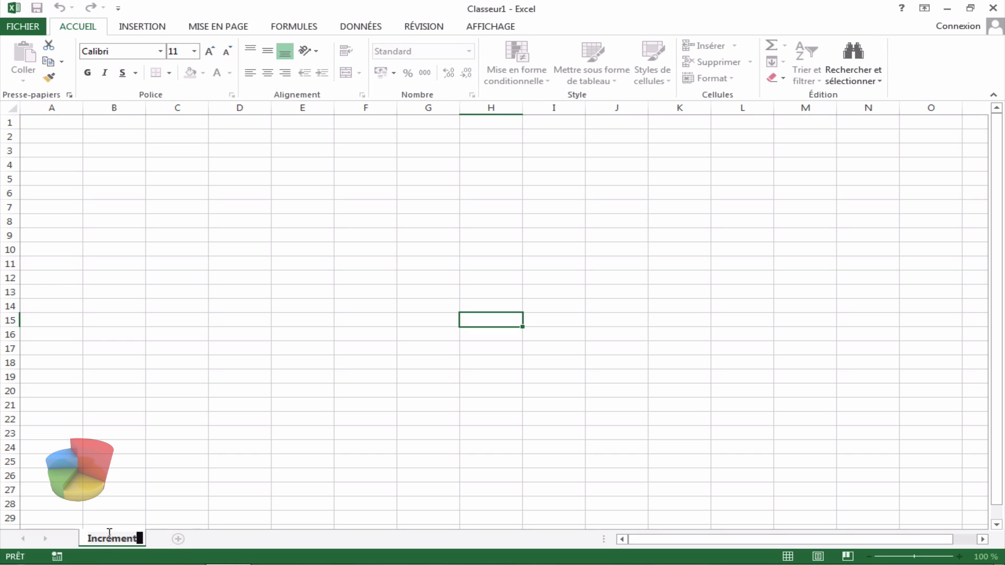
pyautogui.write('ation de c')
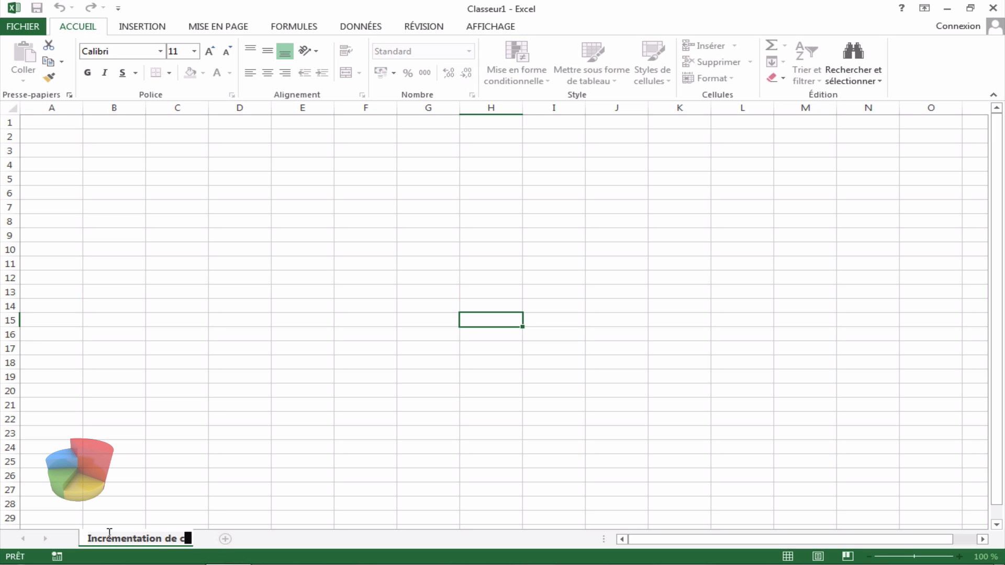
pyautogui.write('hiffre')
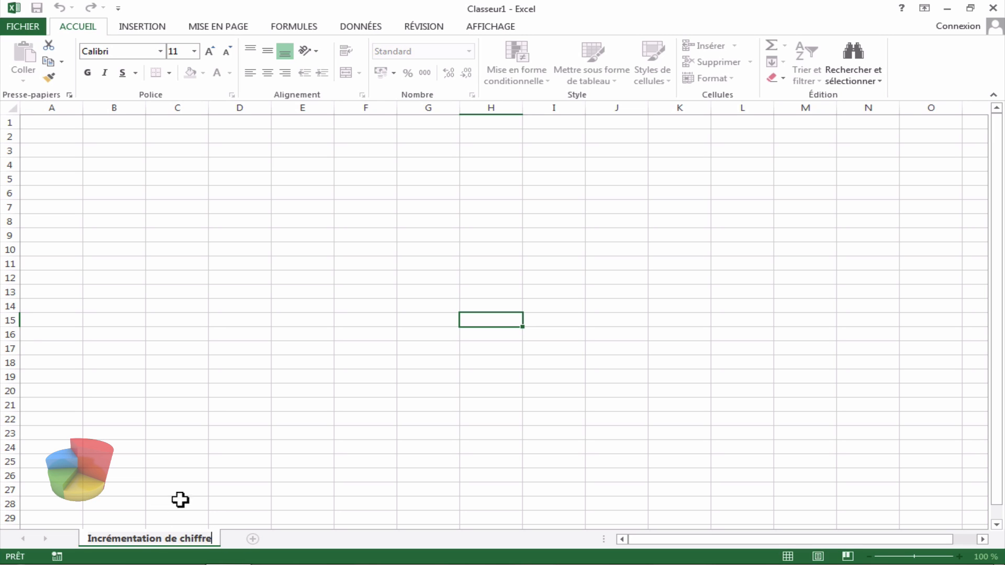
pyautogui.click(180, 500)
# Step: Add a second worksheet and rename it "Incrémentation date jours mois"
pyautogui.click(252, 539)
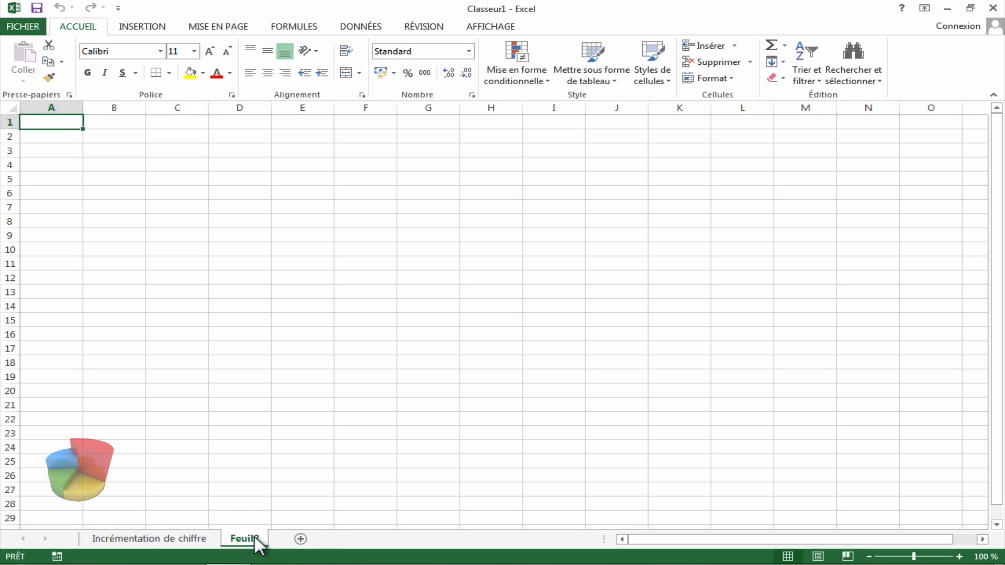
pyautogui.doubleClick(247, 535)
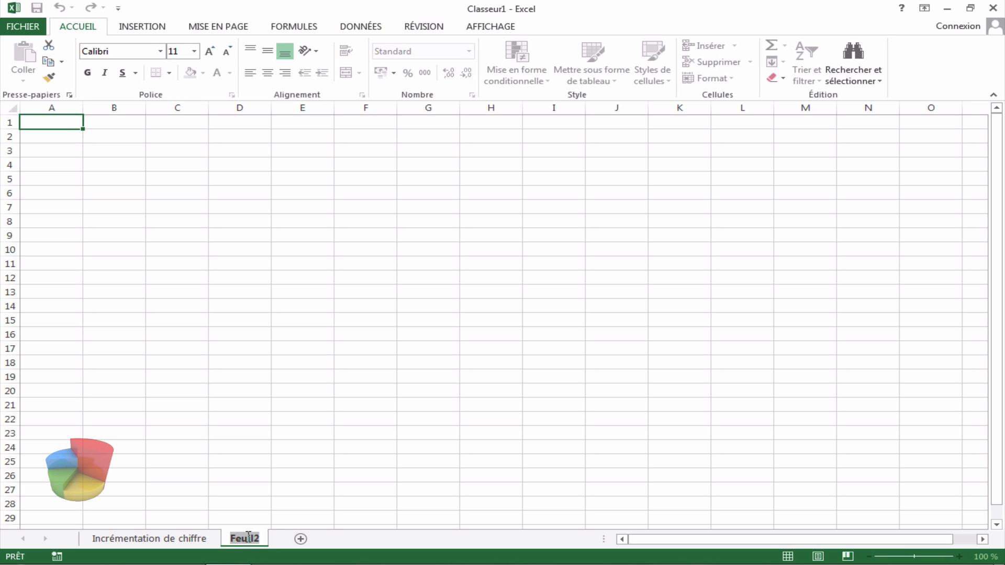
pyautogui.write('Incrément')
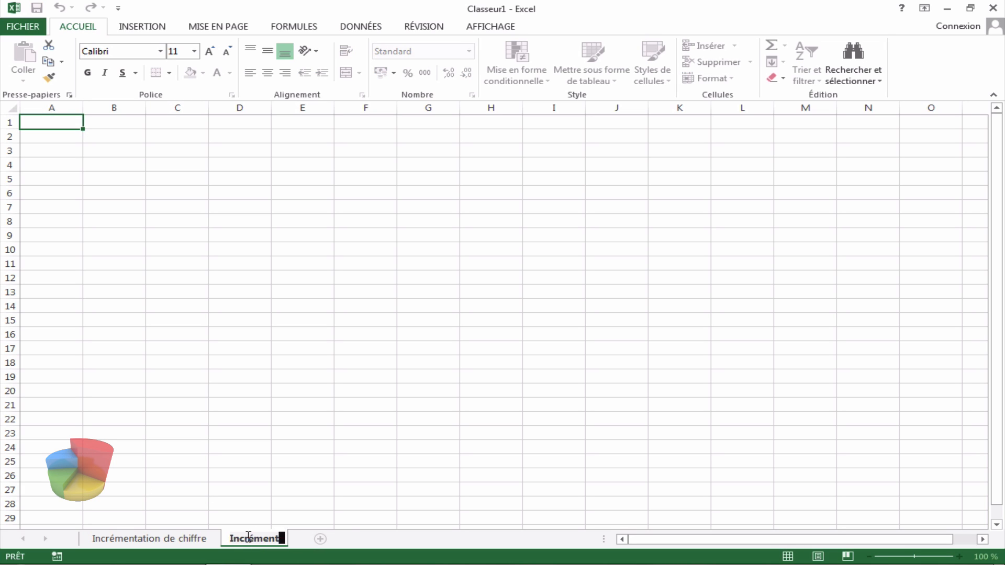
pyautogui.write('ation d')
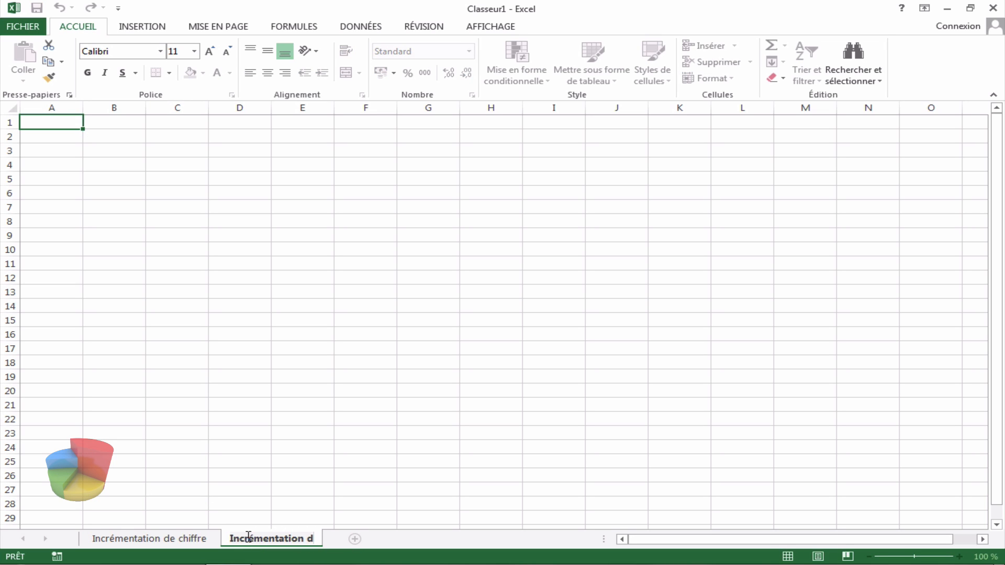
pyautogui.write('e date jou')
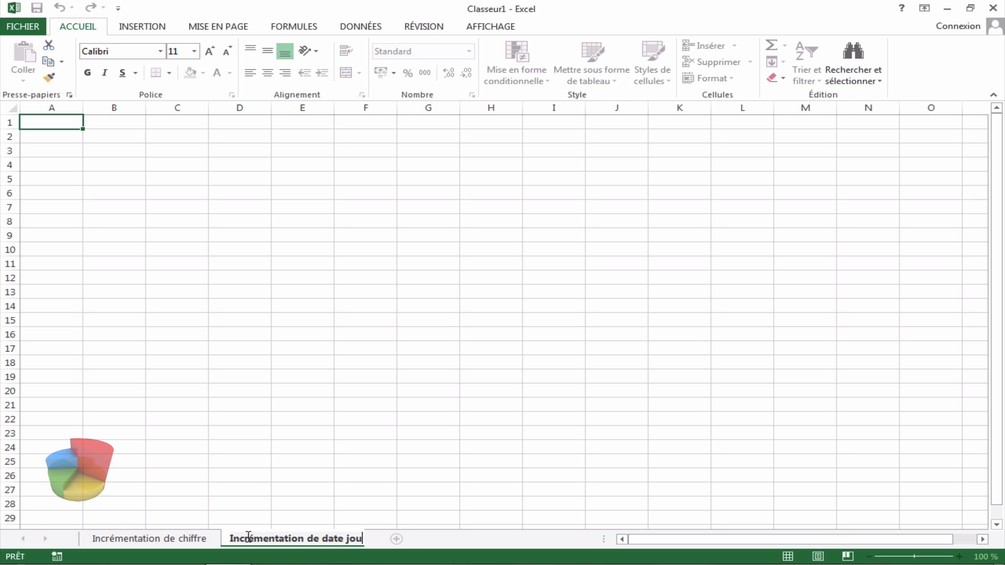
pyautogui.write('r moi')
pyautogui.press('BackSpace')
pyautogui.press('BackSpace')
pyautogui.press('BackSpace')
pyautogui.press('BackSpace')
pyautogui.press('BackSpace')
pyautogui.press('BackSpace')
pyautogui.press('BackSpace')
pyautogui.press('BackSpace')
pyautogui.press('BackSpace')
pyautogui.press('BackSpace')
pyautogui.press('BackSpace')
pyautogui.press('BackSpace')
pyautogui.press('BackSpace')
pyautogui.press('BackSpace')
pyautogui.press('BackSpace')
pyautogui.press('BackSpace')
pyautogui.press('BackSpace')
pyautogui.write('dat')
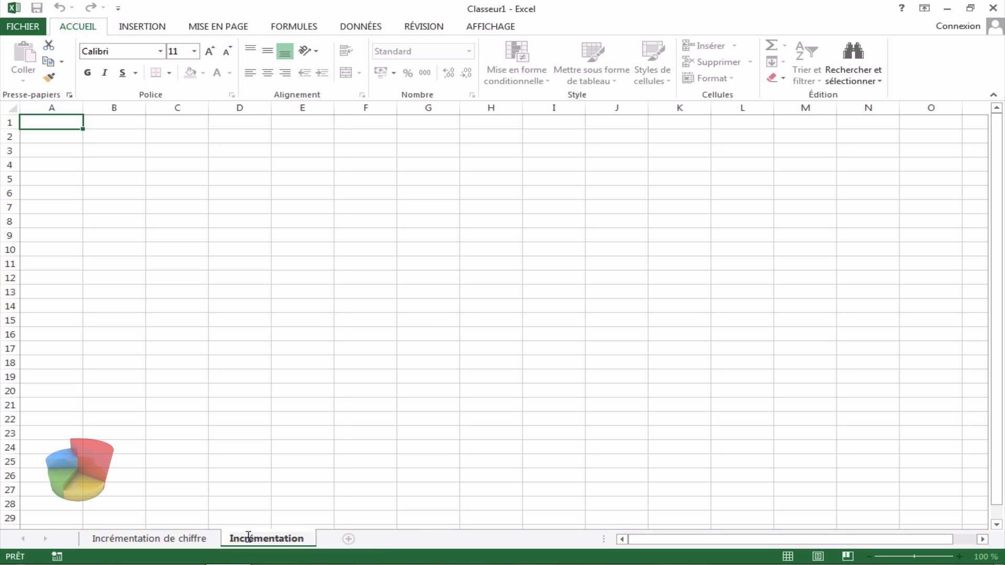
pyautogui.write('e jour')
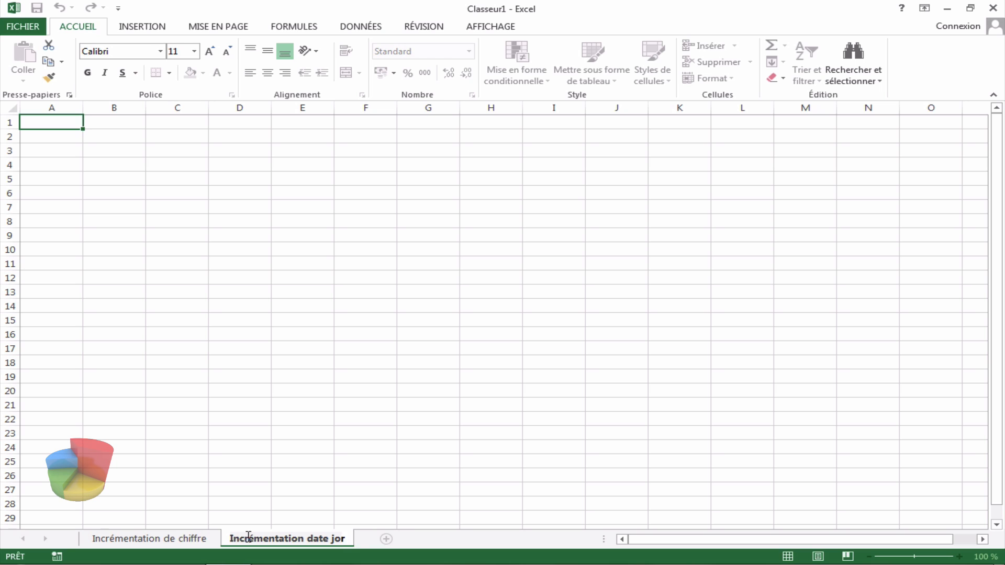
pyautogui.write('s mois')
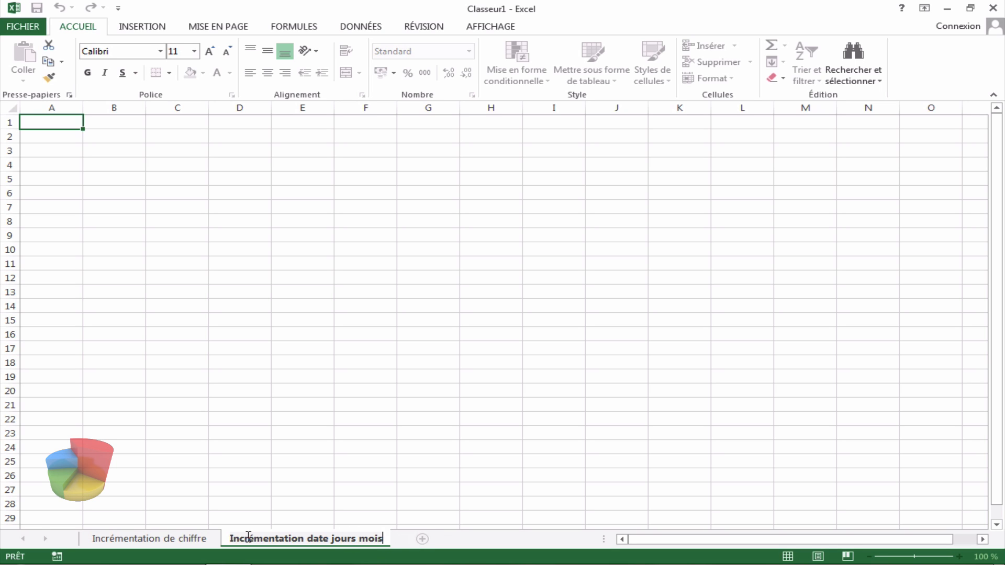
# Step: Add a third worksheet and rename it "Recopie simple"
pyautogui.click(424, 539)
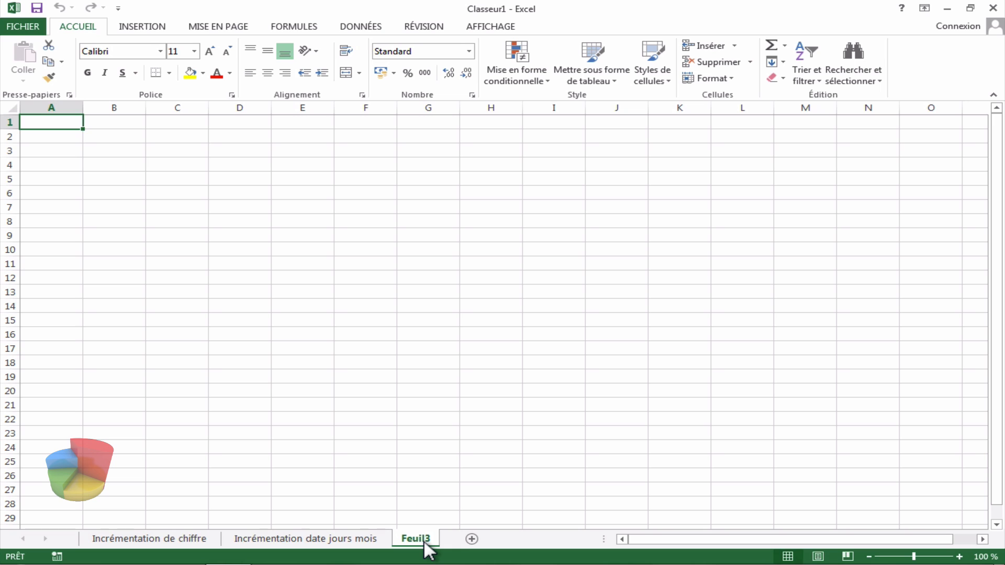
pyautogui.write('R')
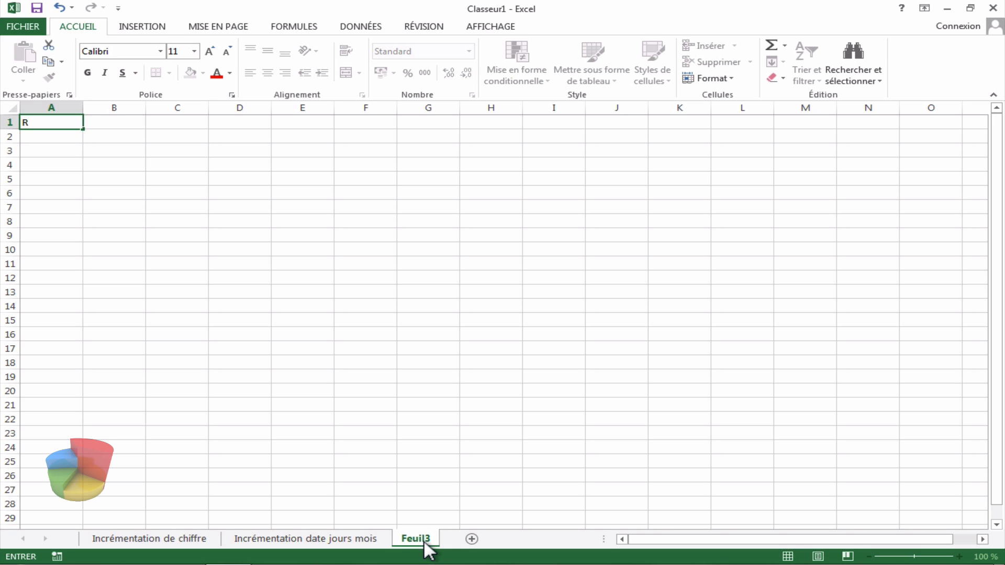
pyautogui.doubleClick(425, 538)
pyautogui.write('re')
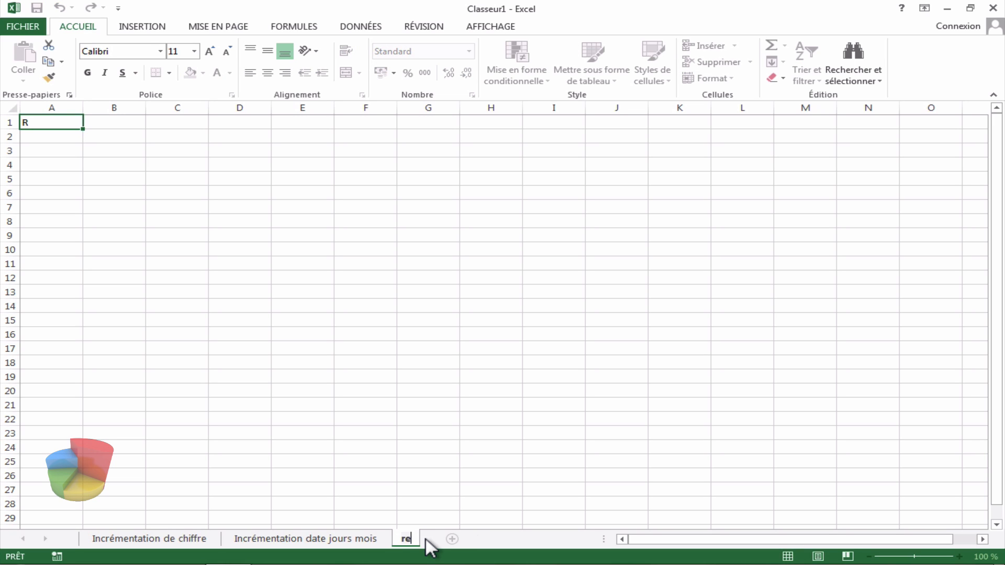
pyautogui.write('Recopie simple')
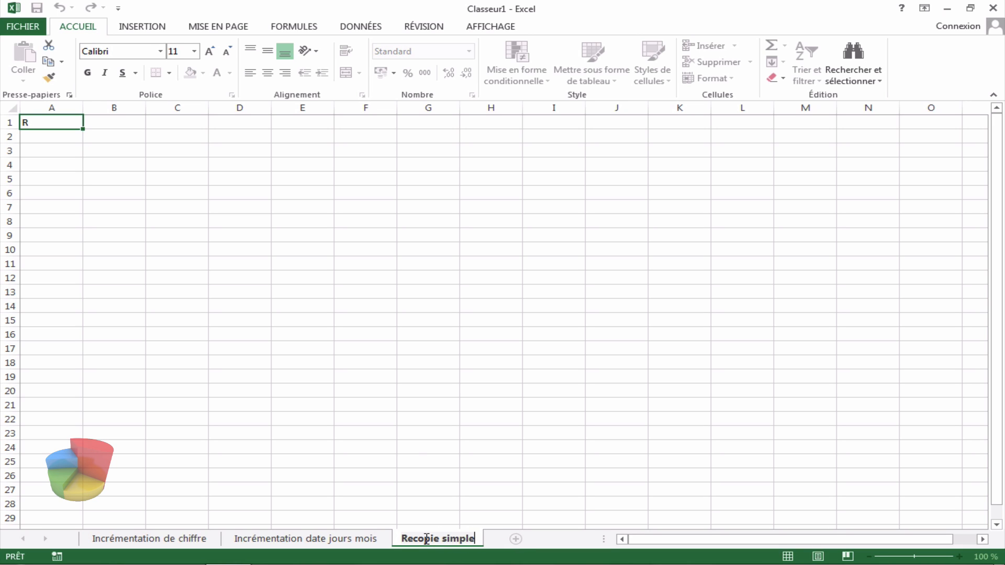
pyautogui.click(411, 444)
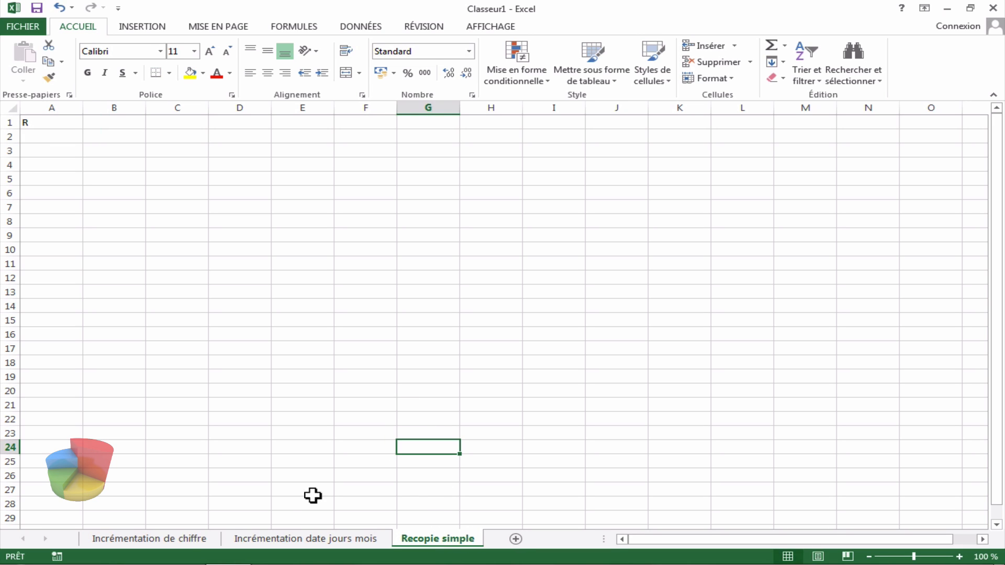
# Step: On the "Incrémentation de chiffre" sheet, enter 1 in cell C4 and 2 in cell C5
pyautogui.click(195, 537)
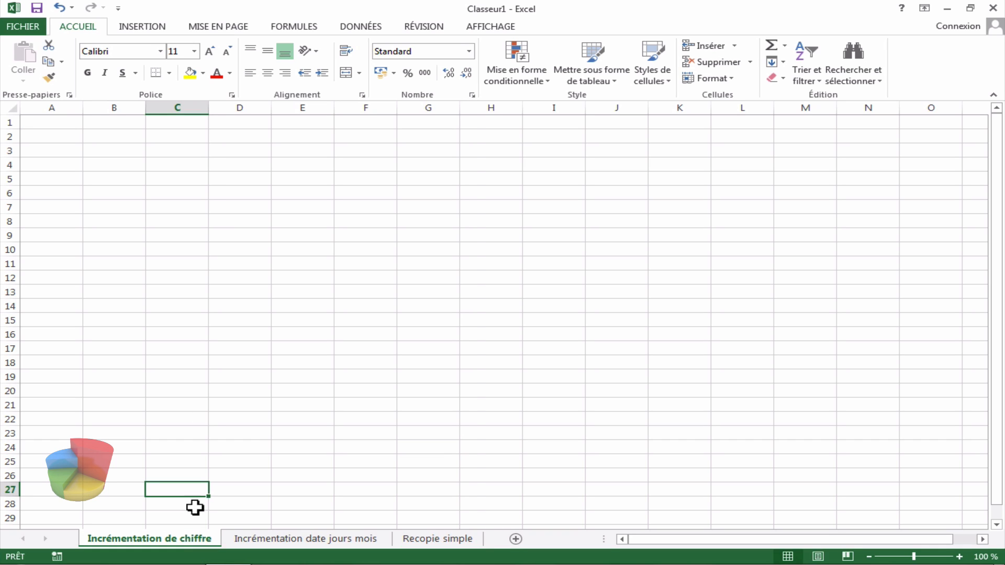
pyautogui.click(198, 168)
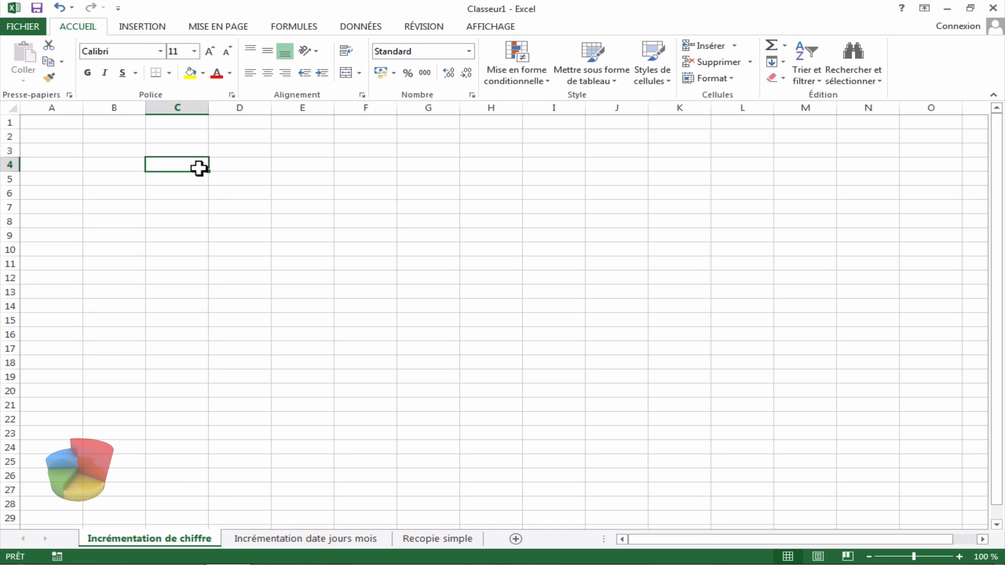
pyautogui.write('1')
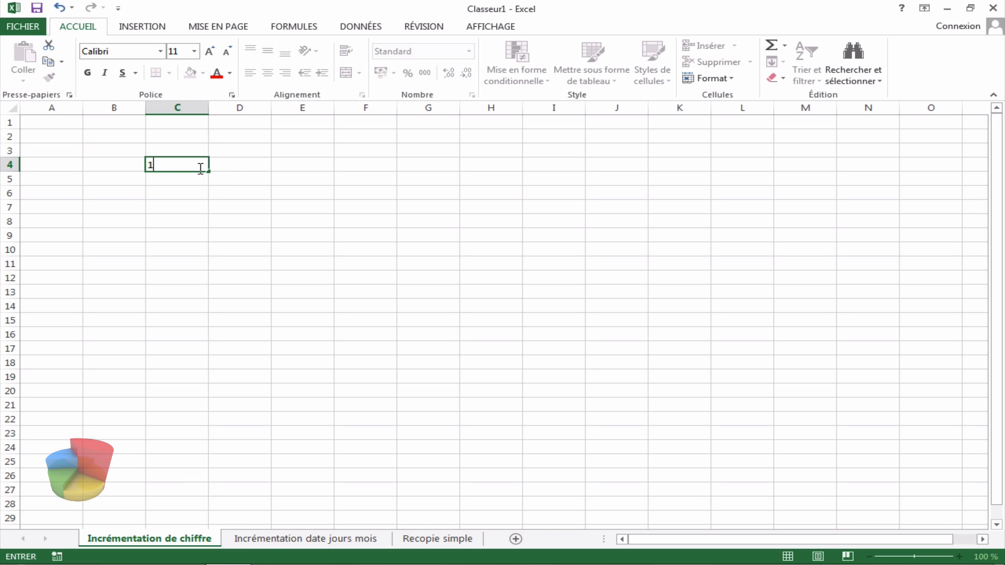
pyautogui.click(242, 170)
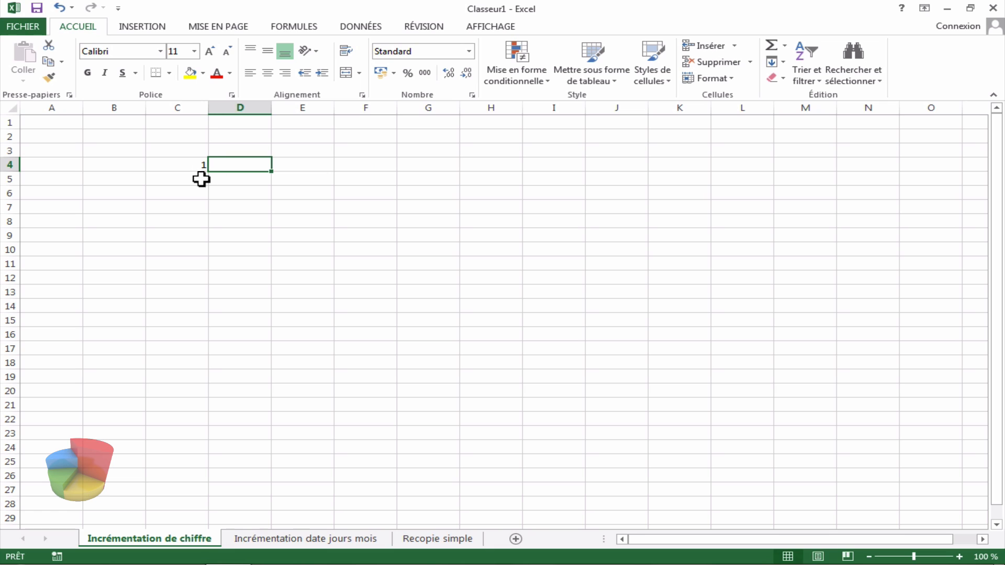
pyautogui.click(201, 180)
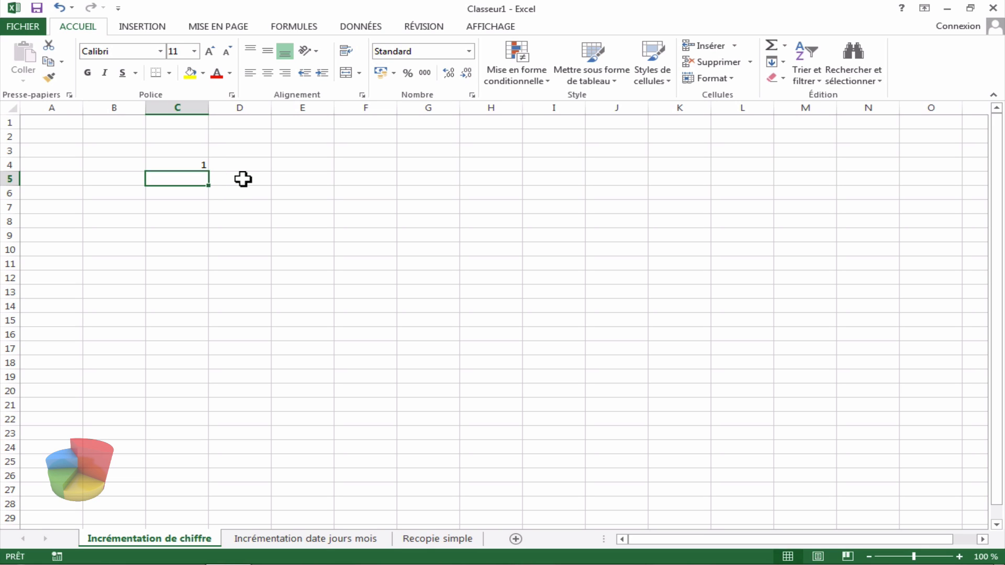
pyautogui.write('2')
pyautogui.click(230, 166)
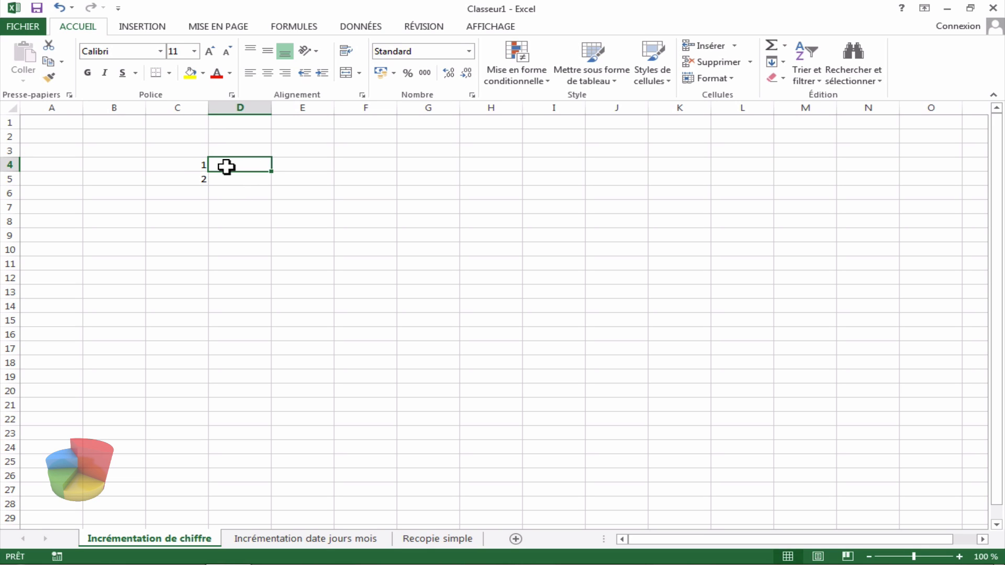
# Step: Select C4:C5 and extend the series down to C14 with the fill handle
pyautogui.click(192, 167)
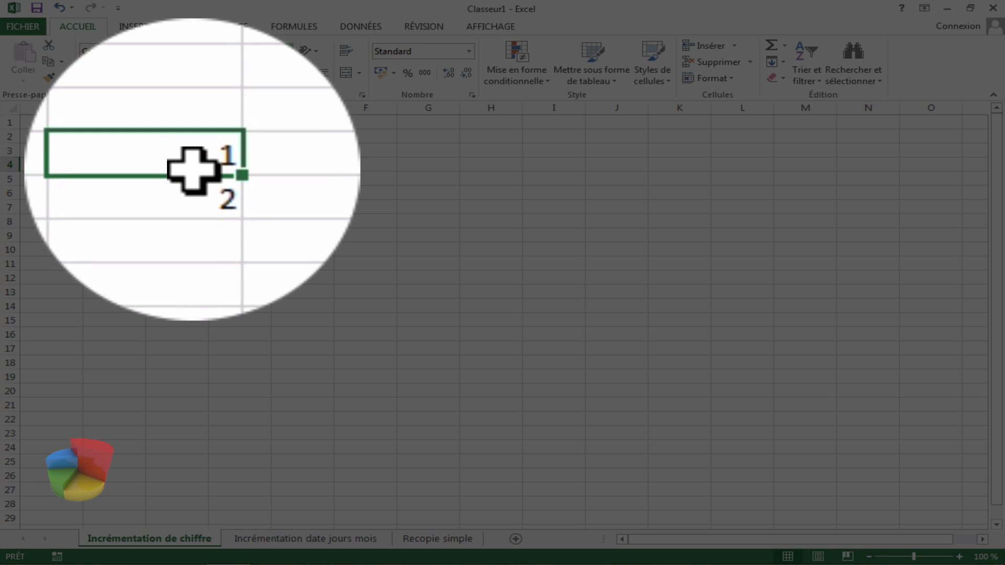
pyautogui.moveTo(193, 166); pyautogui.dragTo(193, 175)
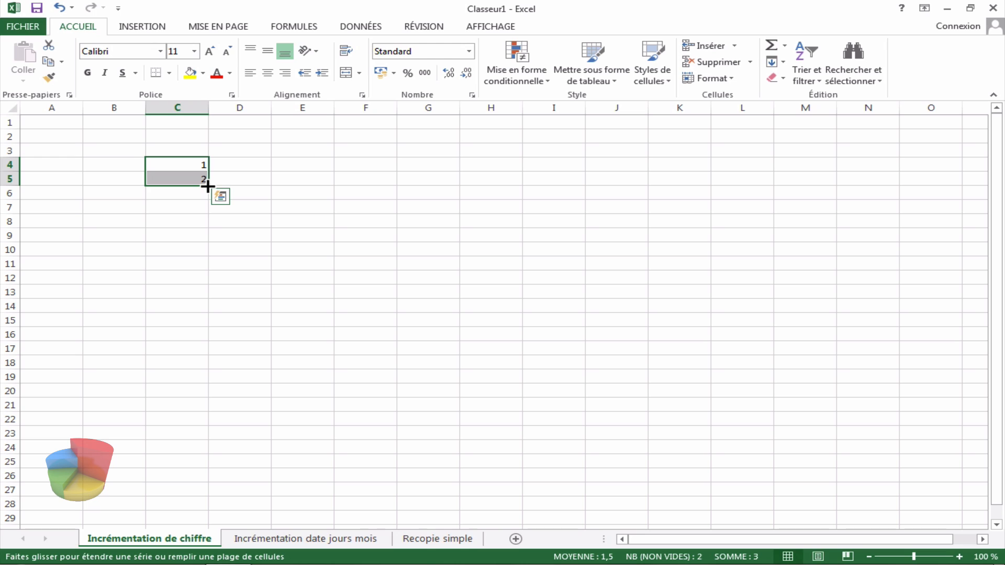
pyautogui.moveTo(208, 187); pyautogui.dragTo(192, 313)
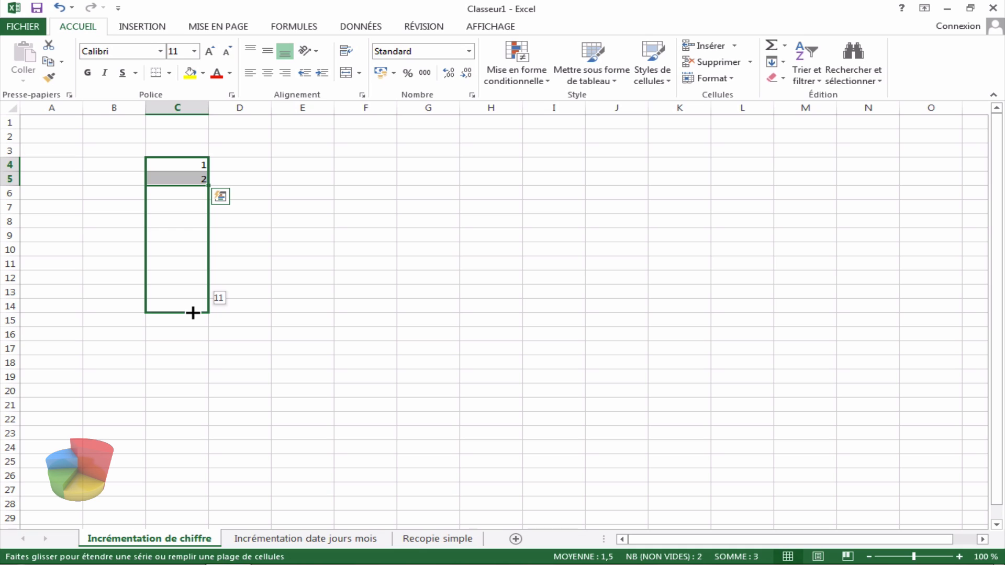
pyautogui.moveTo(193, 313); pyautogui.dragTo(193, 316)
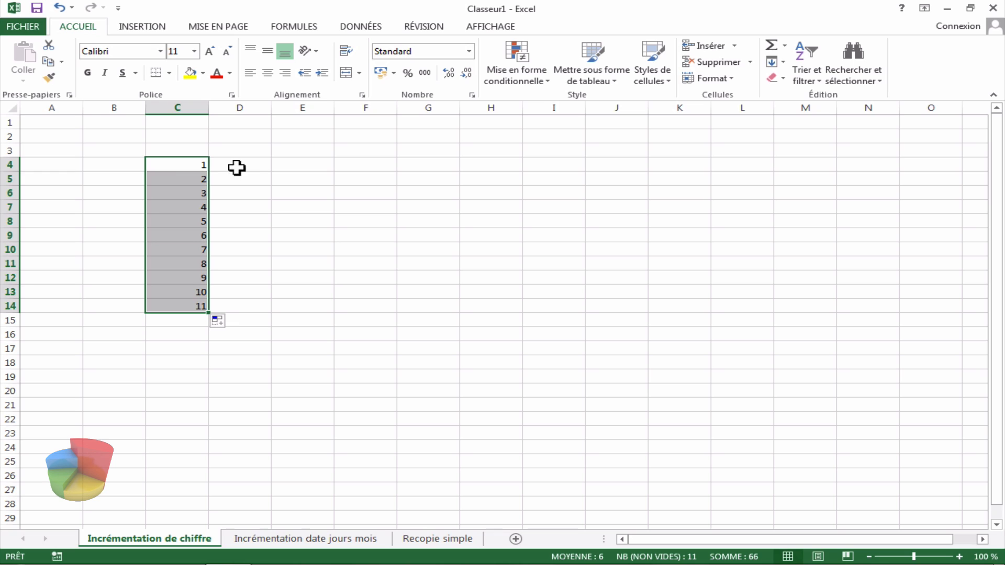
# Step: Enter 2 in cell E4 and 4 in cell E5
pyautogui.click(279, 166)
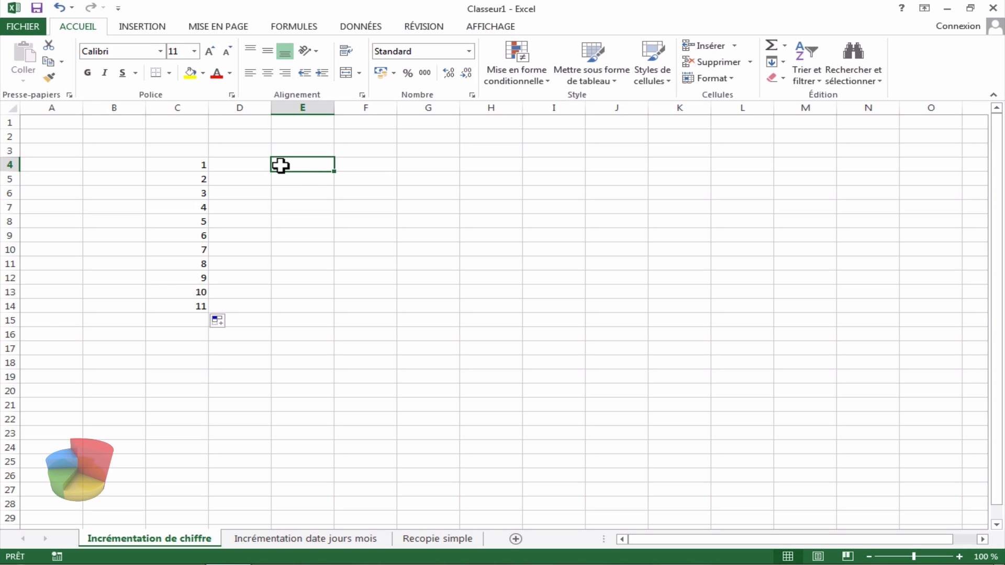
pyautogui.write('2')
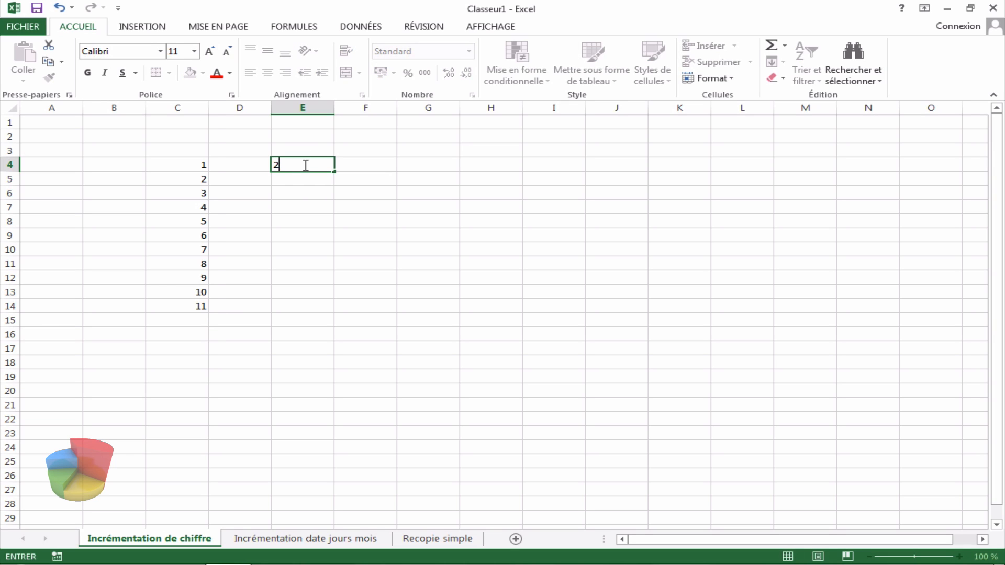
pyautogui.click(302, 180)
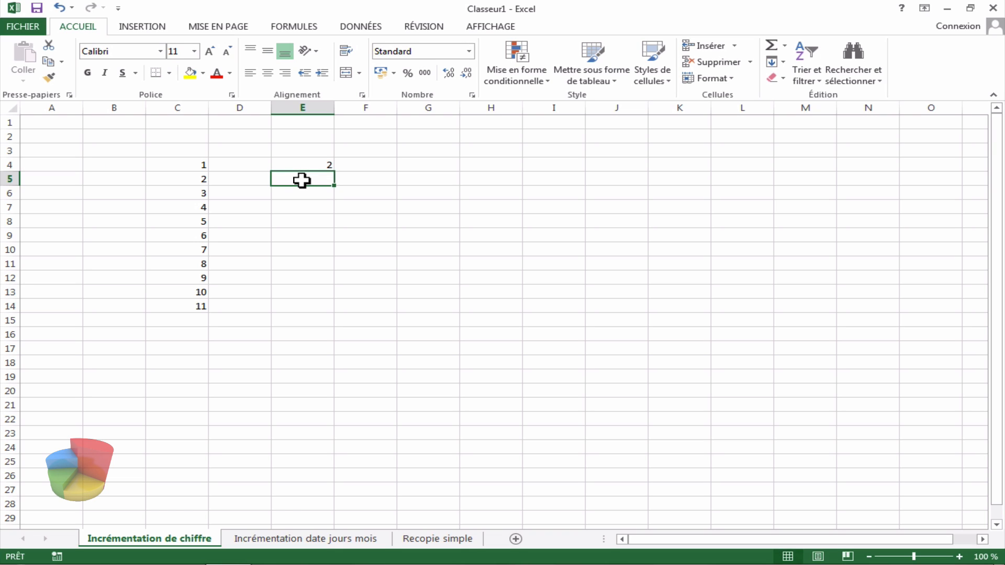
pyautogui.write('4')
pyautogui.click(366, 181)
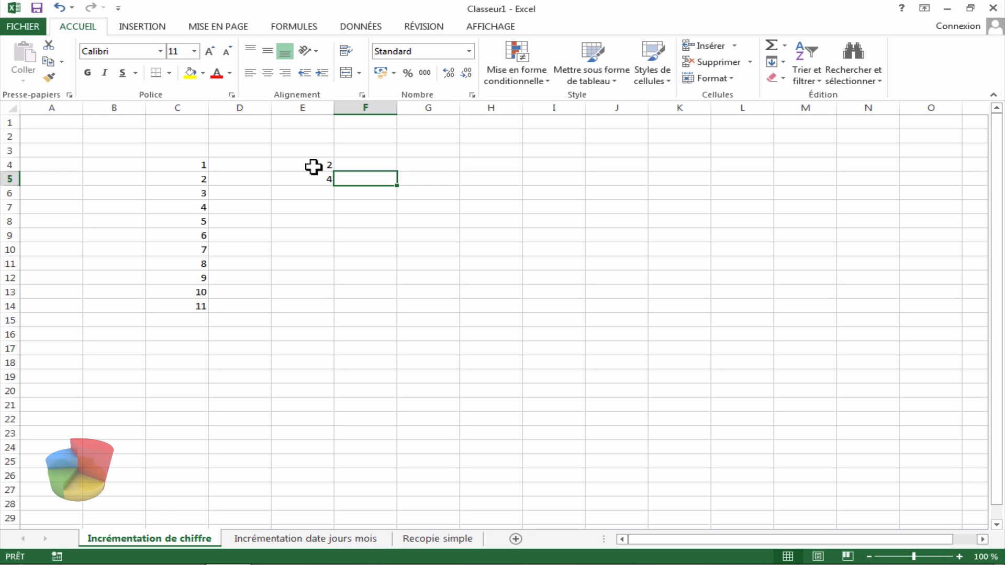
# Step: Select E4:E5 and extend the series down to E14 with the fill handle
pyautogui.click(314, 166)
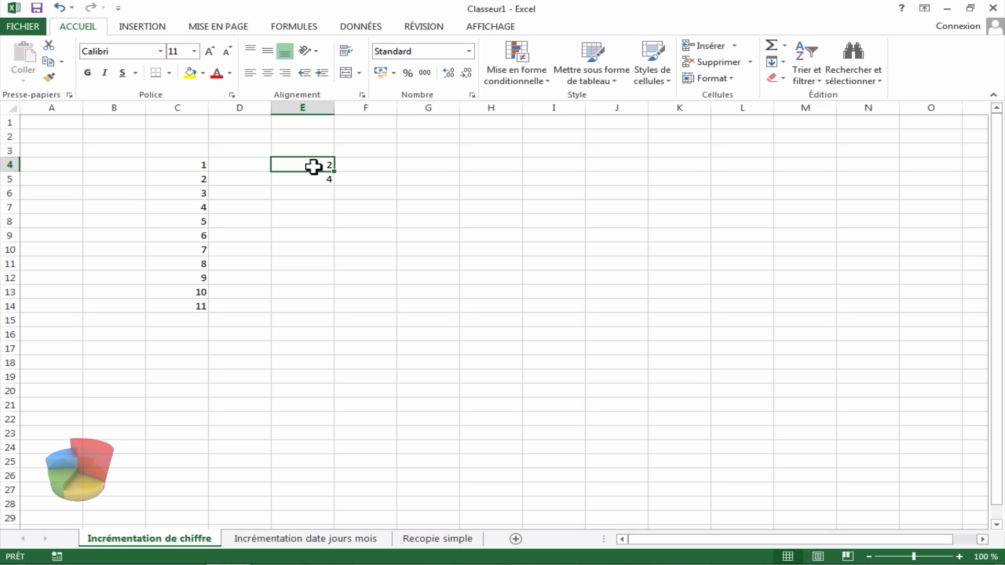
pyautogui.moveTo(313, 169); pyautogui.dragTo(313, 175)
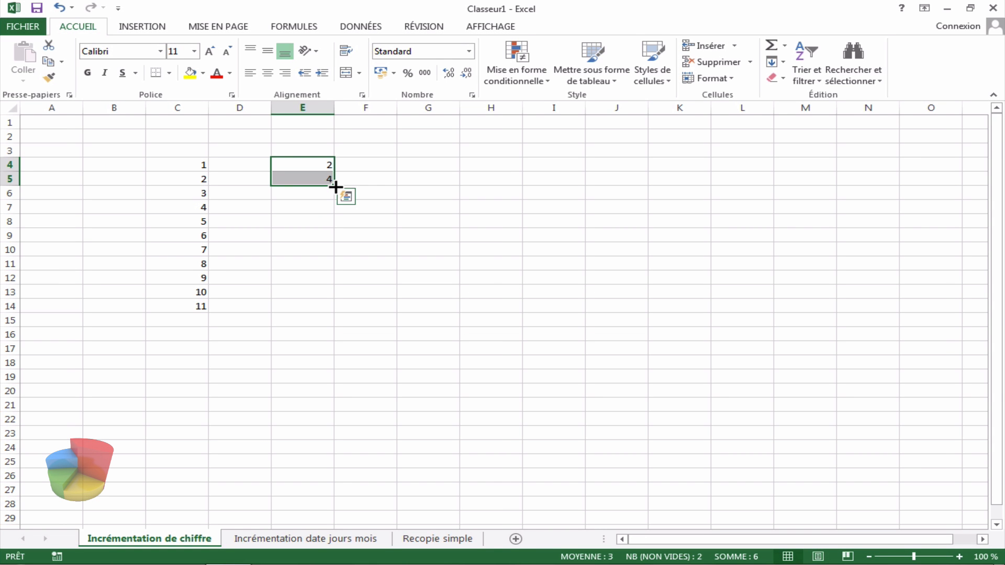
pyautogui.moveTo(335, 187); pyautogui.dragTo(331, 236)
pyautogui.moveTo(326, 294); pyautogui.dragTo(328, 308)
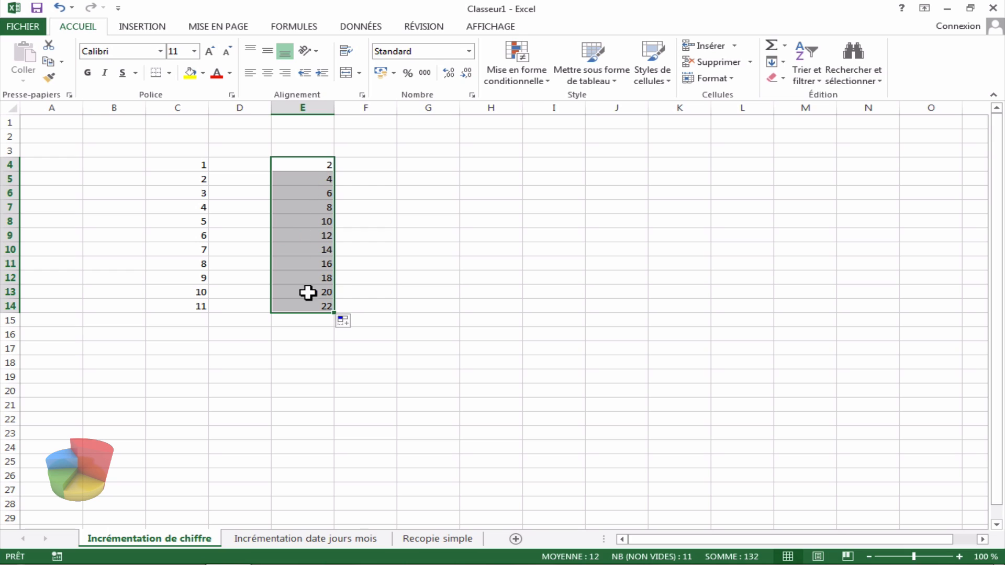
# Step: Reselect the starting pairs in columns E and C and the filled range E4:E14 to compare the series
pyautogui.click(315, 167)
pyautogui.moveTo(314, 168); pyautogui.dragTo(314, 174)
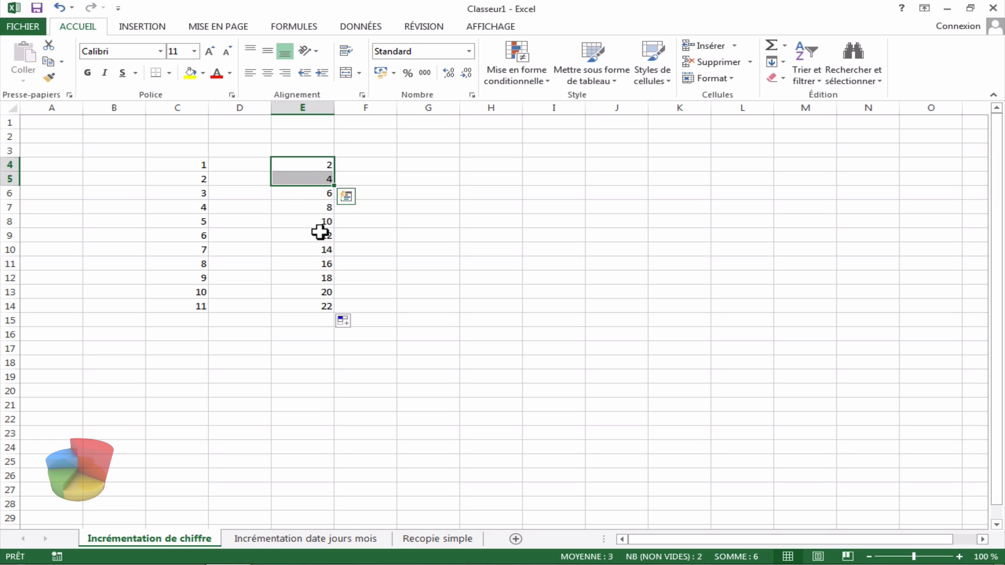
pyautogui.moveTo(194, 166); pyautogui.dragTo(192, 177)
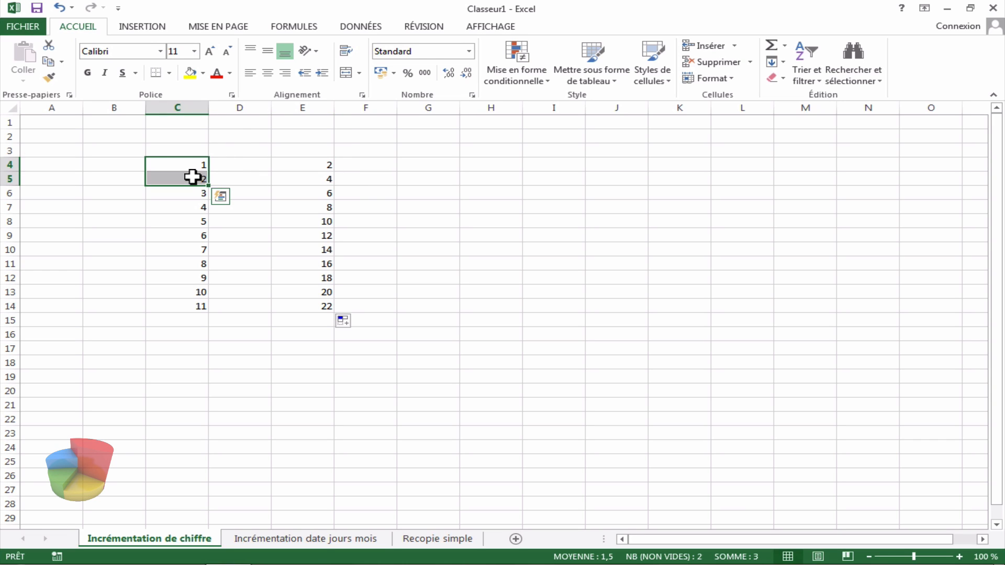
pyautogui.click(433, 165)
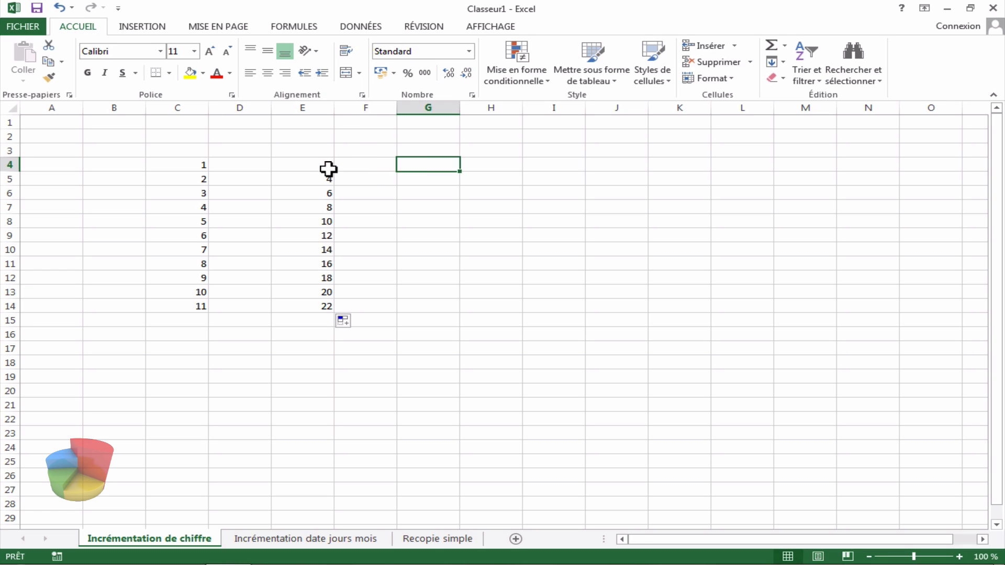
pyautogui.moveTo(324, 166); pyautogui.dragTo(323, 311)
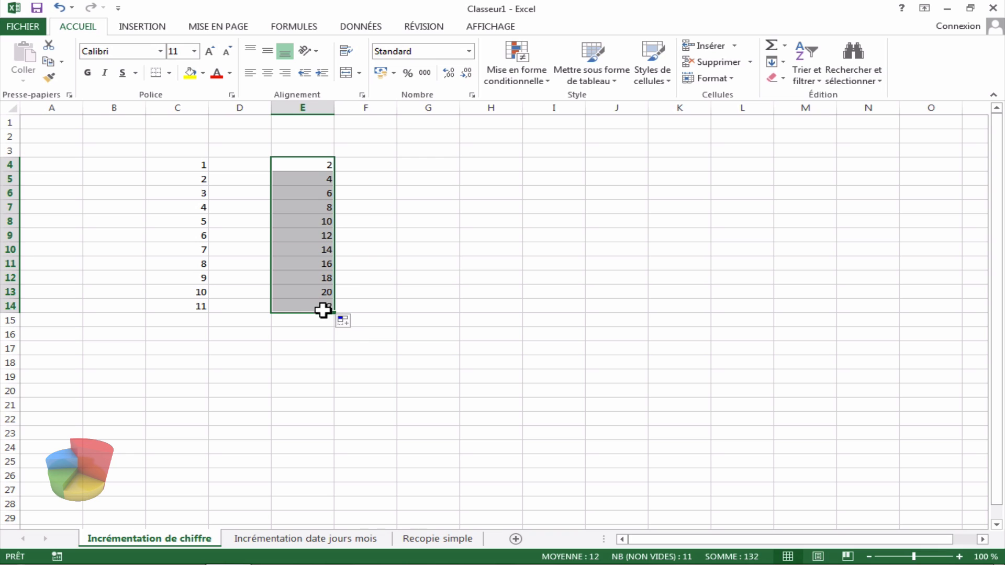
pyautogui.click(422, 174)
pyautogui.click(422, 167)
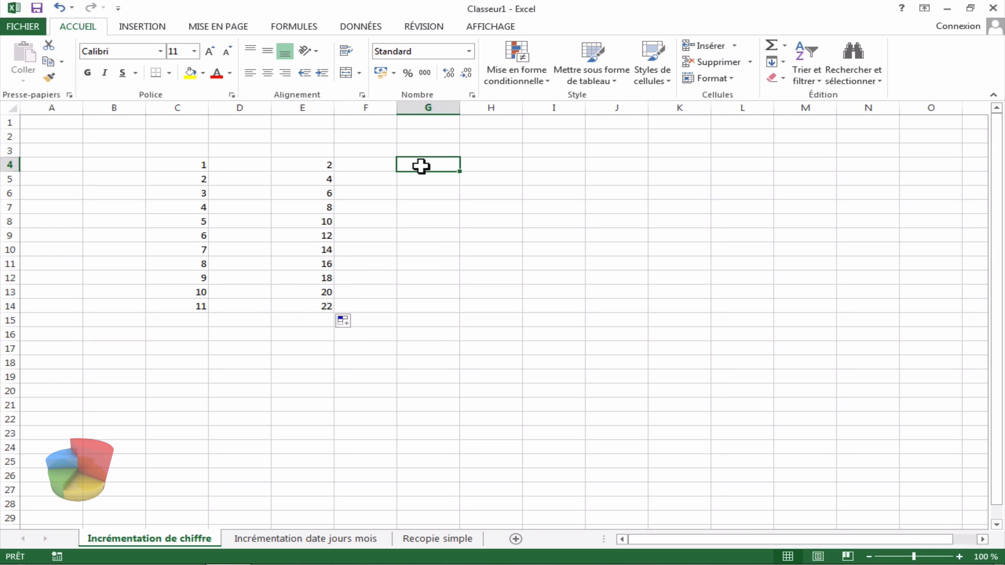
# Step: Enter 3 in cell G4 and 7 in cell G5
pyautogui.write('3')
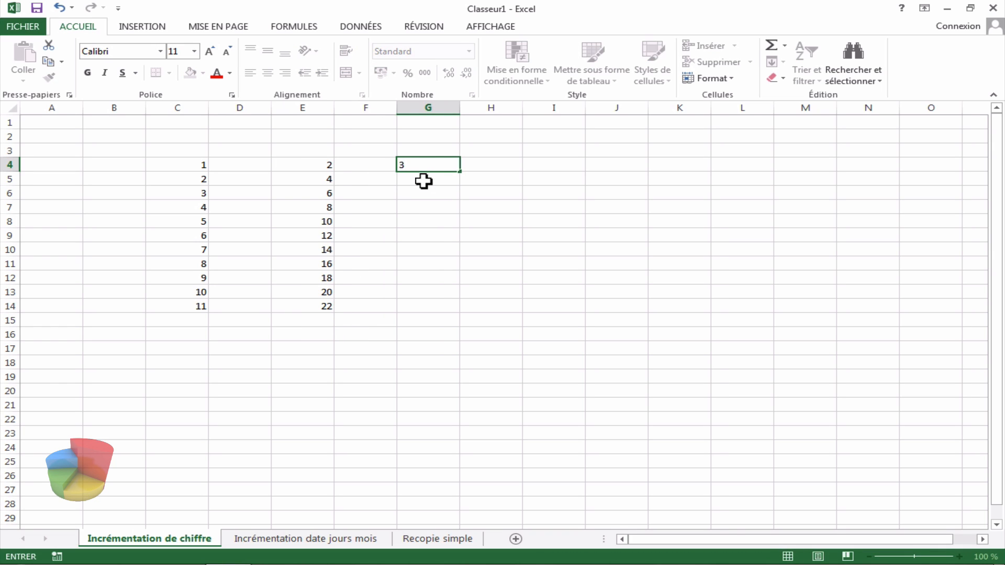
pyautogui.click(424, 180)
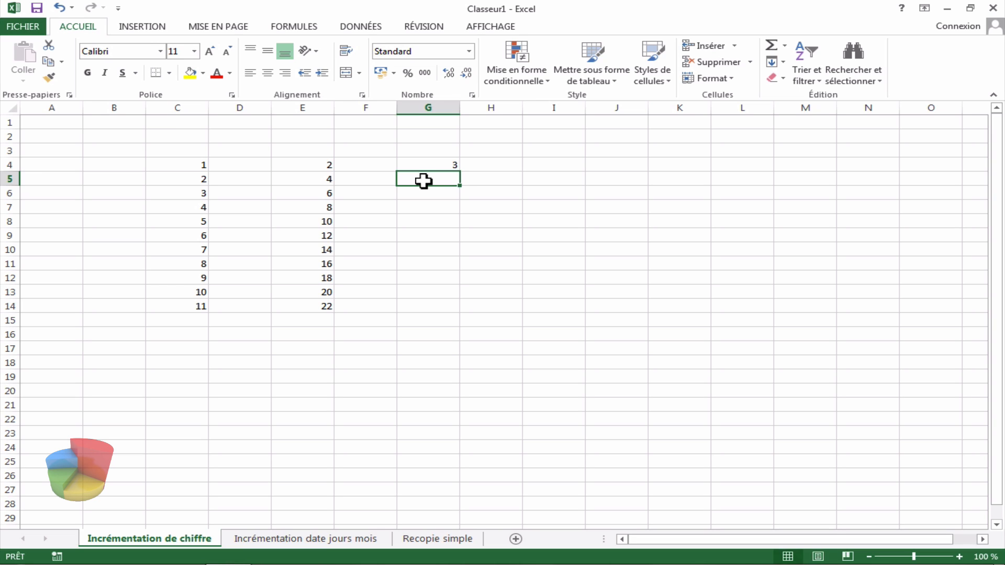
pyautogui.write('7')
pyautogui.click(501, 170)
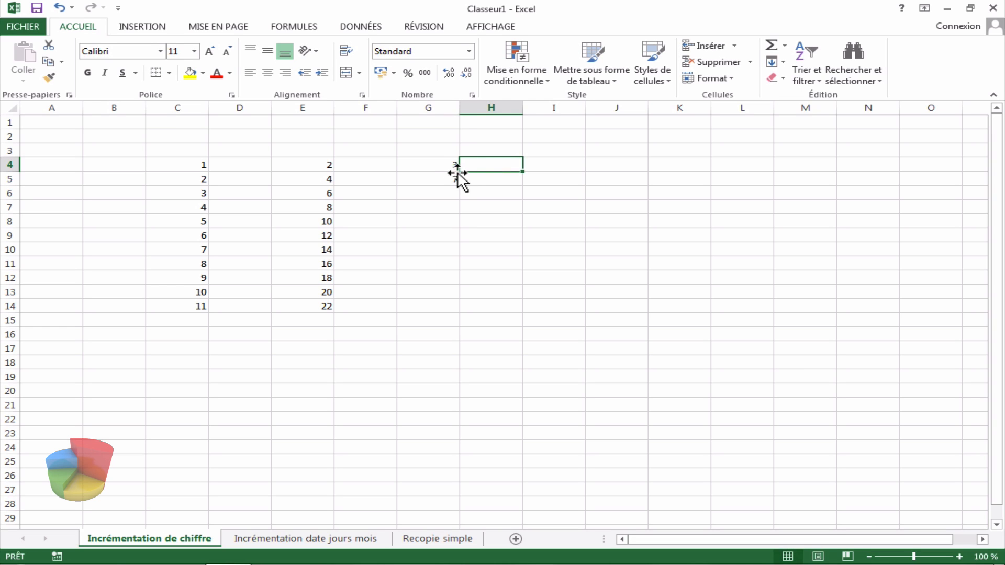
# Step: Select G4:G5 and extend the series down to G14 with the fill handle
pyautogui.click(447, 169)
pyautogui.moveTo(447, 168); pyautogui.dragTo(448, 177)
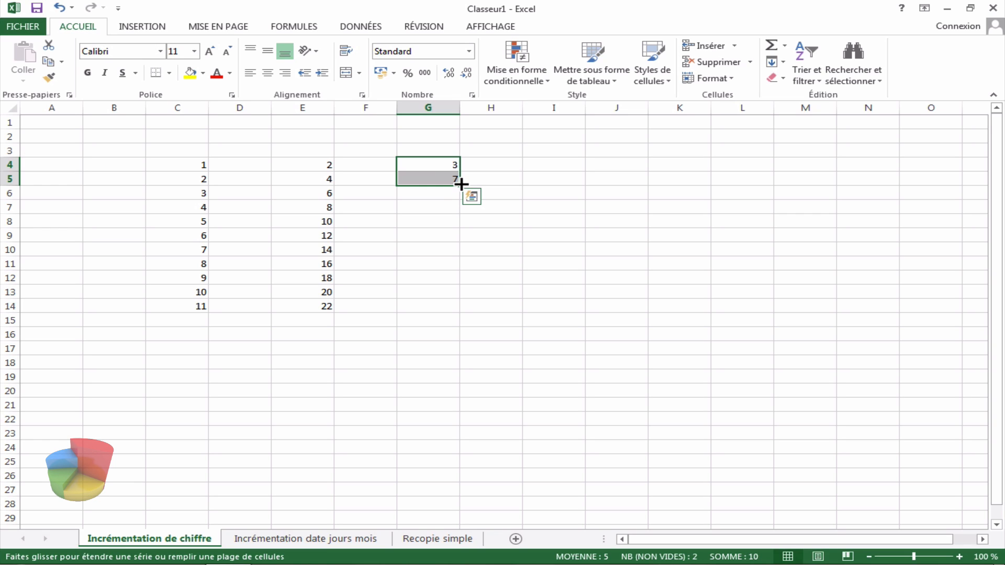
pyautogui.moveTo(460, 184); pyautogui.dragTo(456, 312)
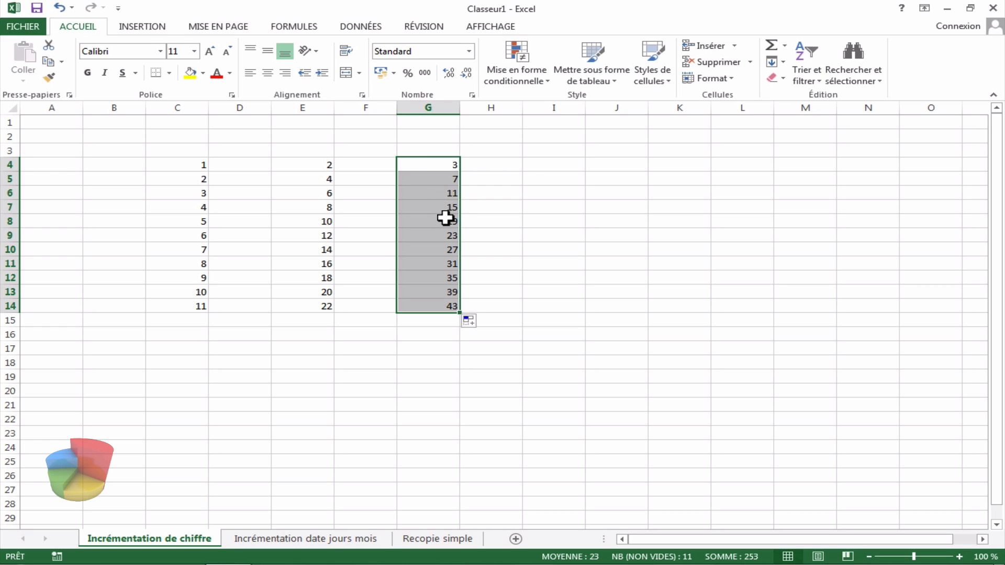
# Step: Enter the decimals 1,2 in cell I4 and 1,3 in cell I5
pyautogui.click(532, 166)
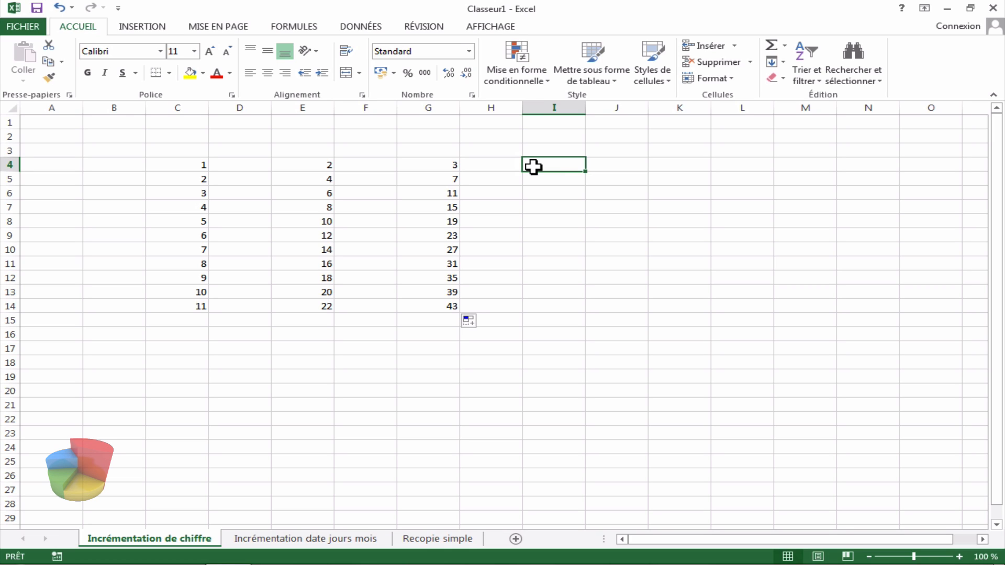
pyautogui.write('1')
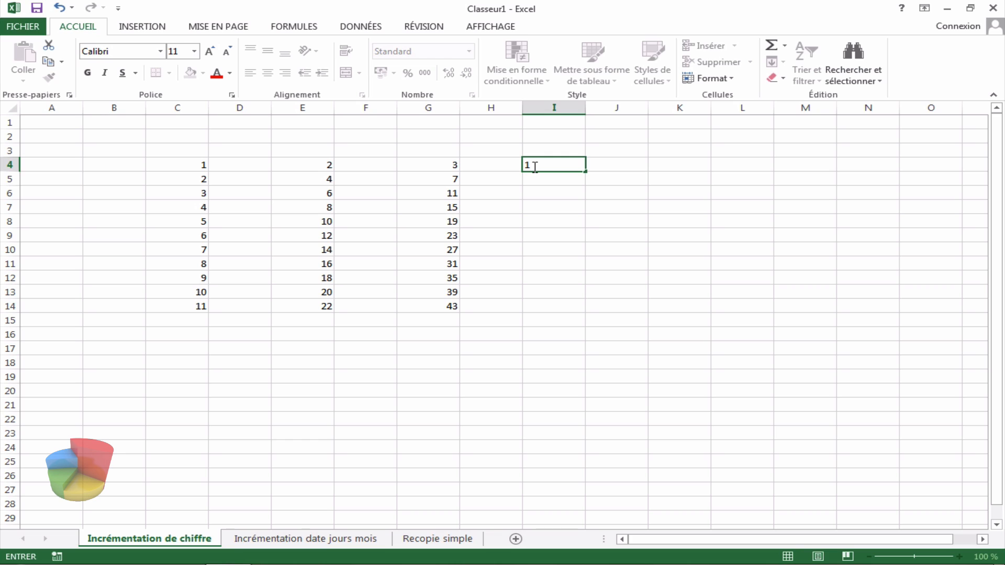
pyautogui.write(',2')
pyautogui.press('Return')
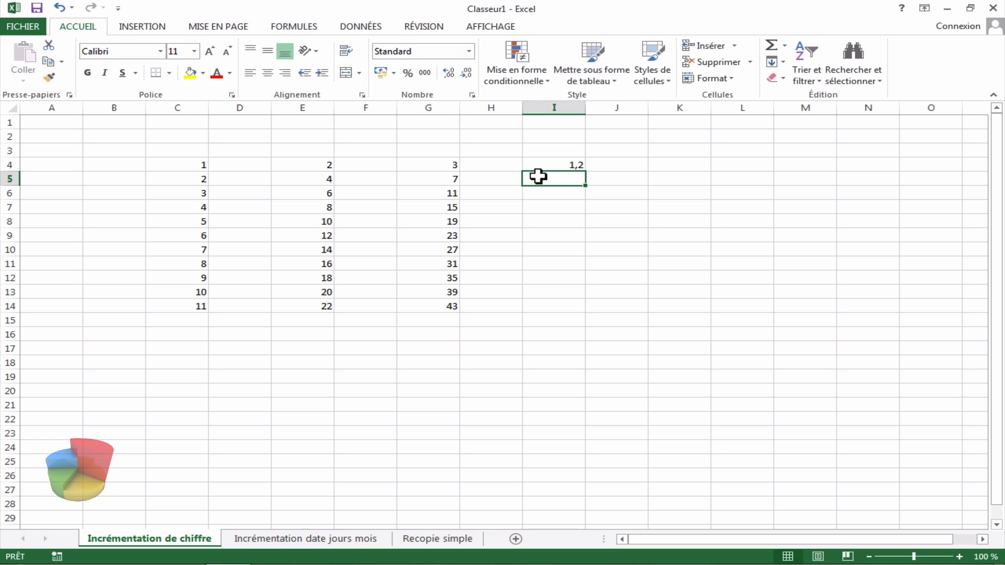
pyautogui.write('1,')
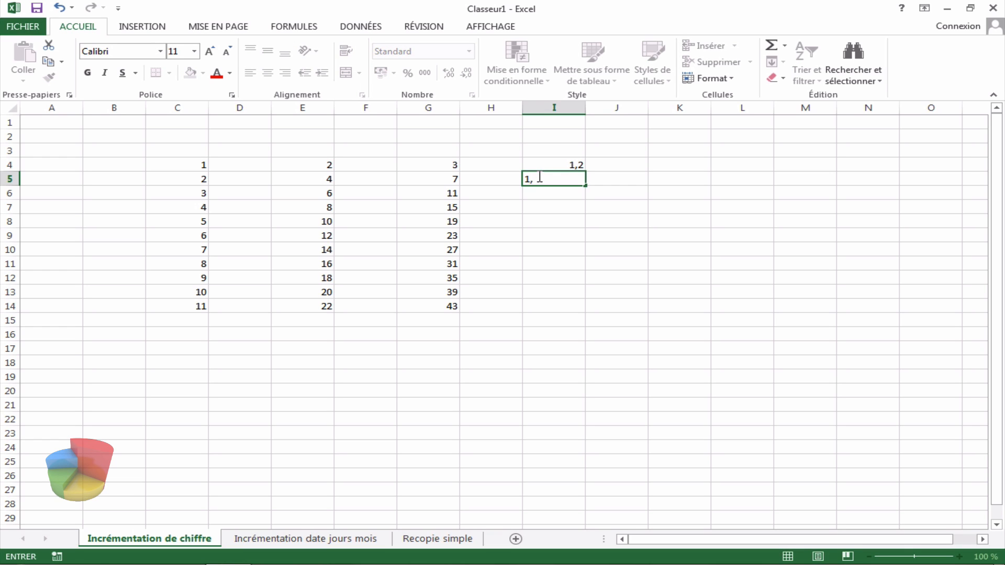
pyautogui.write('3')
pyautogui.click(622, 166)
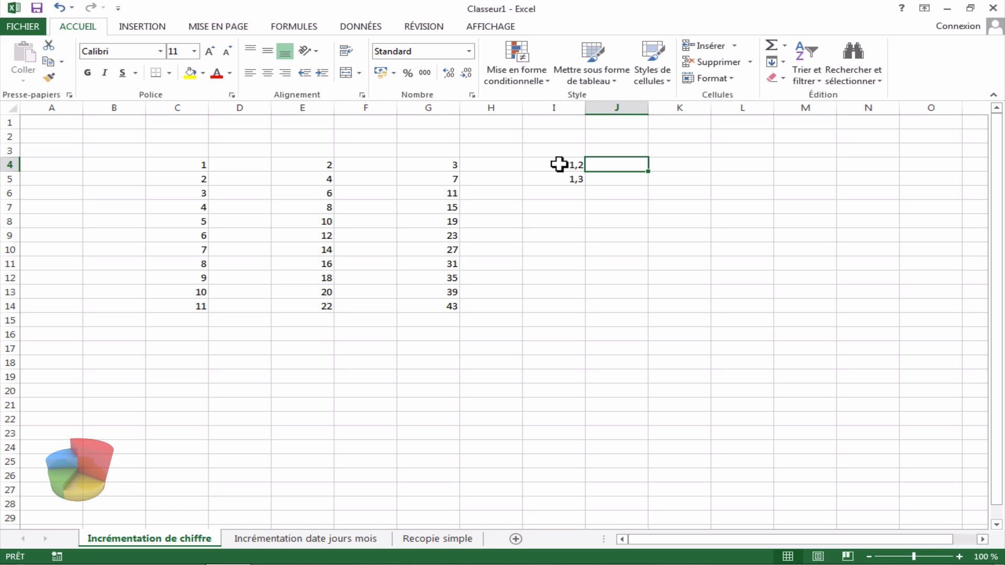
# Step: Select I4:I5 and extend the decimal series down to I14 with the fill handle
pyautogui.click(559, 165)
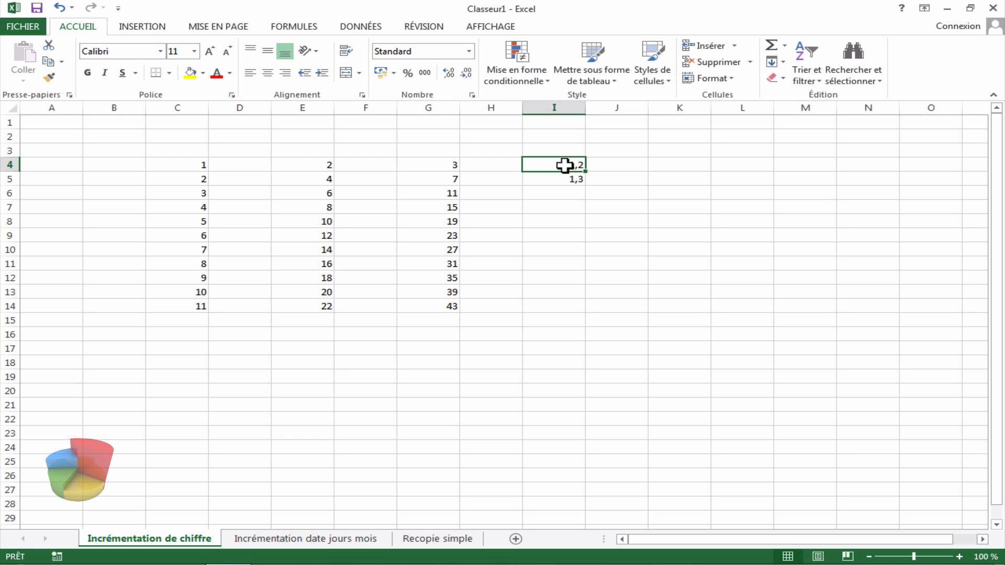
pyautogui.moveTo(565, 165); pyautogui.dragTo(566, 173)
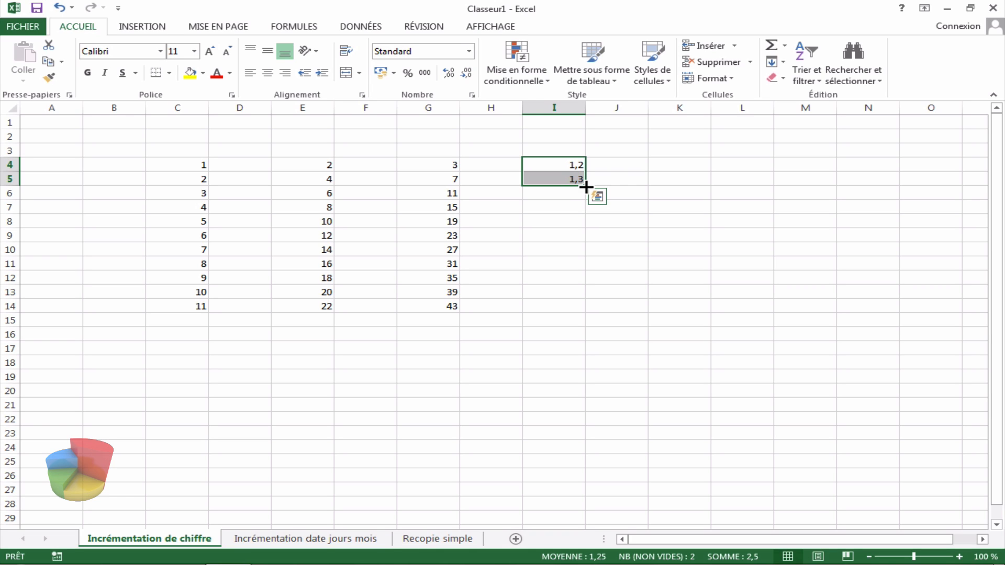
pyautogui.moveTo(586, 187); pyautogui.dragTo(583, 307)
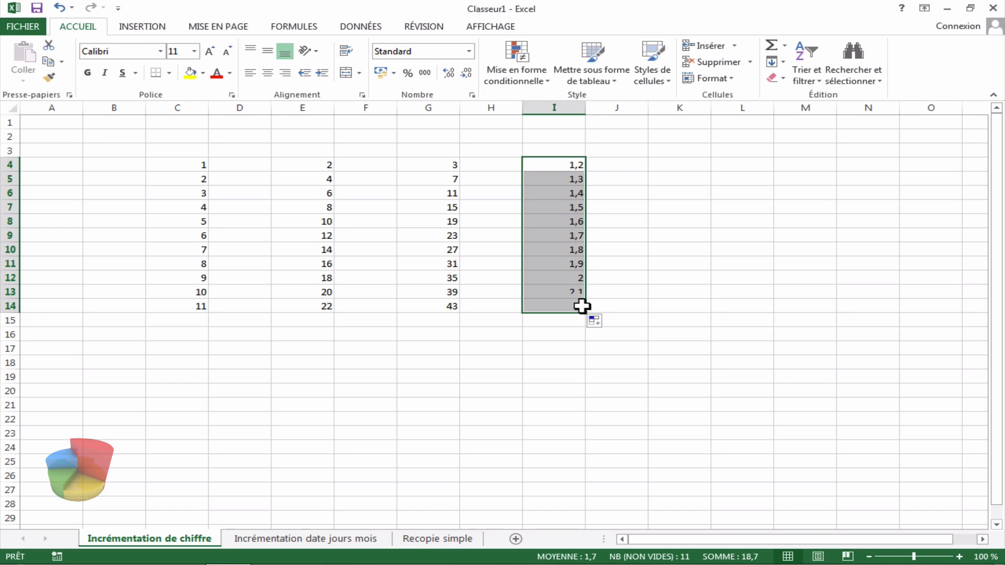
pyautogui.click(664, 167)
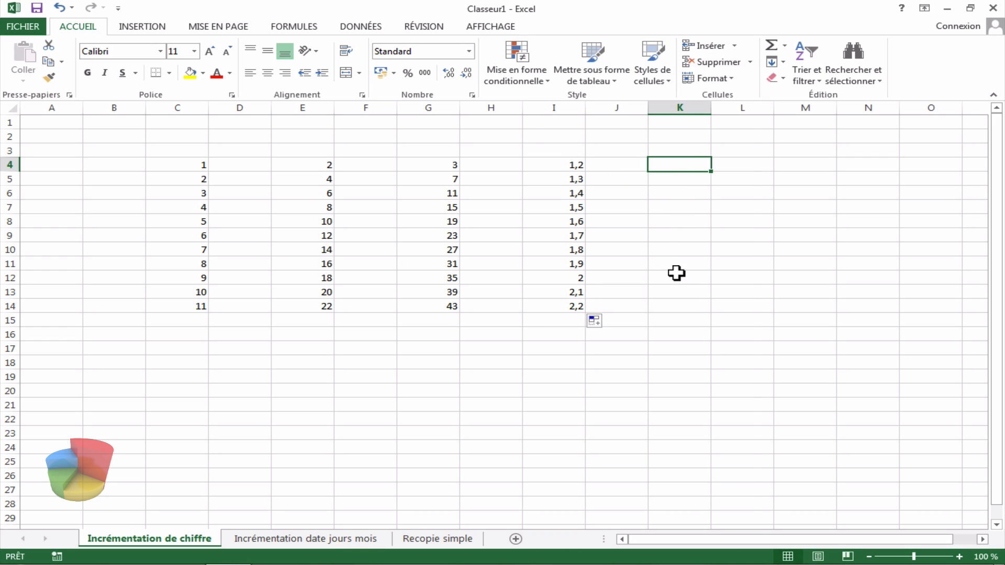
pyautogui.click(569, 168)
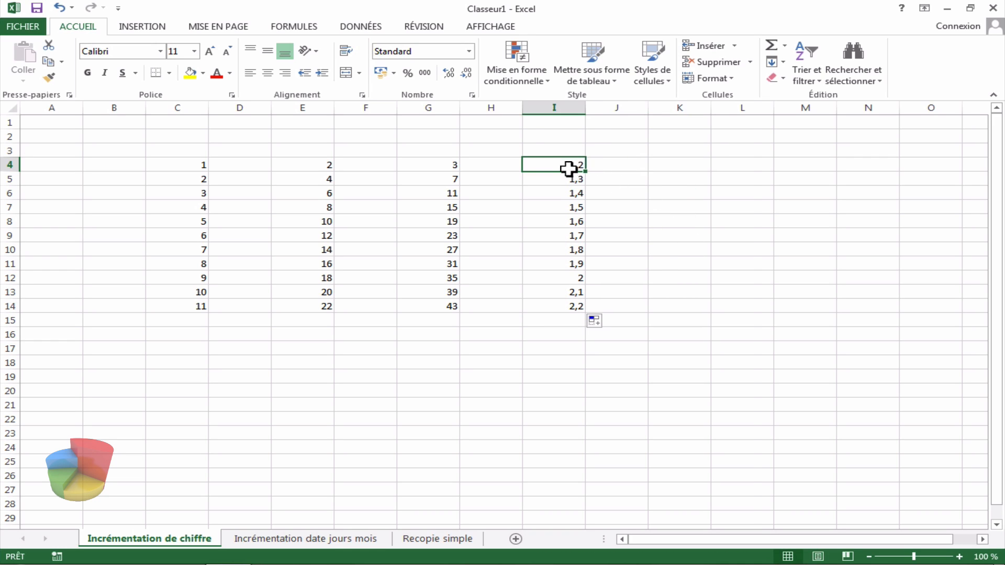
pyautogui.moveTo(568, 167); pyautogui.dragTo(573, 177)
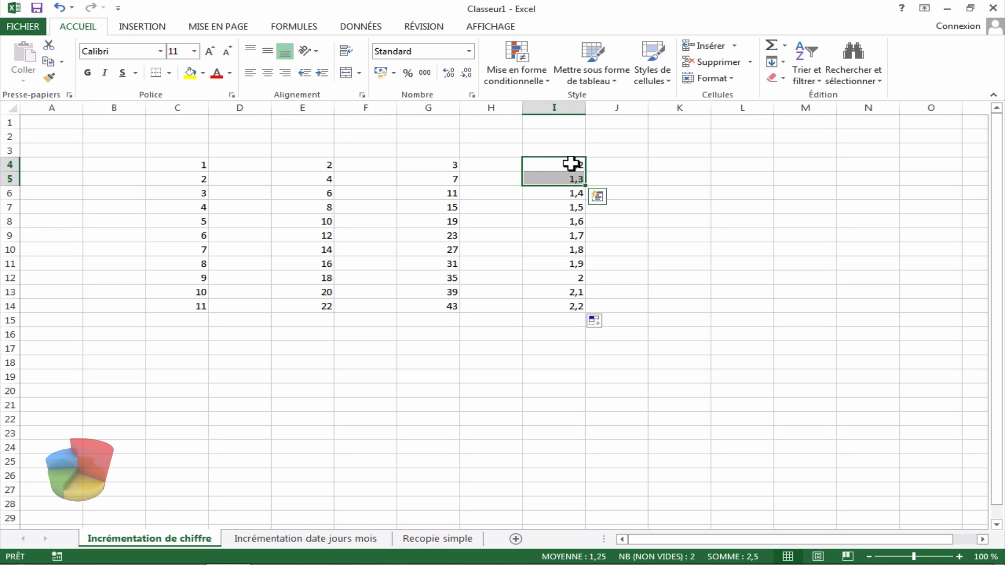
pyautogui.click(664, 164)
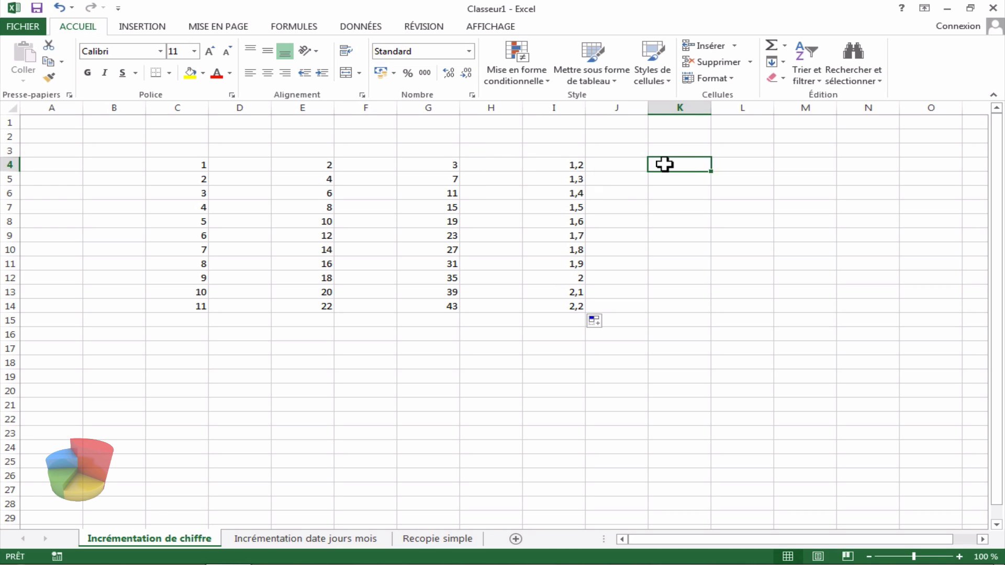
# Step: Enter 2 in cell K12 and 3 in cell K11
pyautogui.click(671, 278)
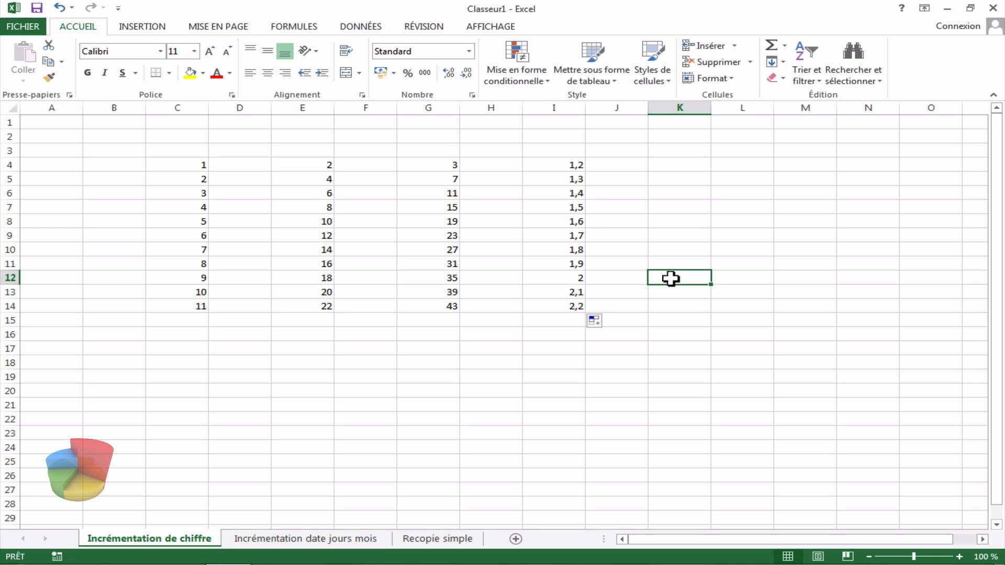
pyautogui.write('2')
pyautogui.click(669, 261)
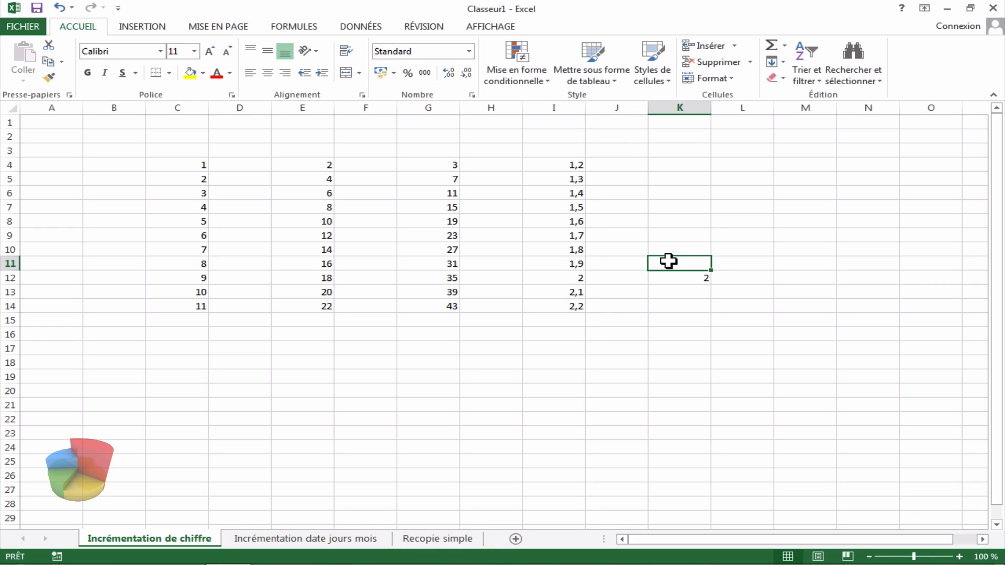
pyautogui.write('3')
# Step: Select K11:K12 and extend the series upward to K4 with the fill handle
pyautogui.click(691, 278)
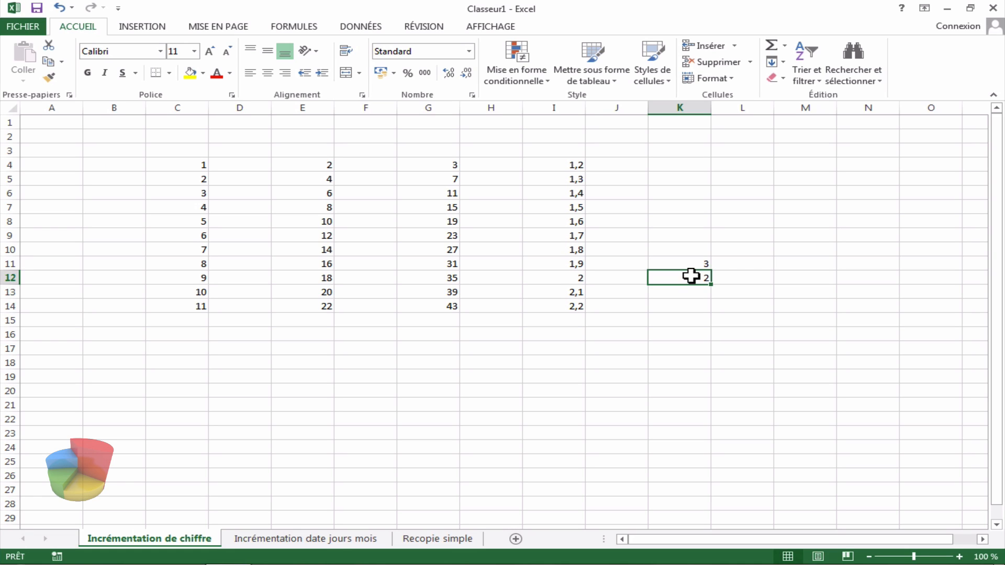
pyautogui.moveTo(691, 277); pyautogui.dragTo(690, 269)
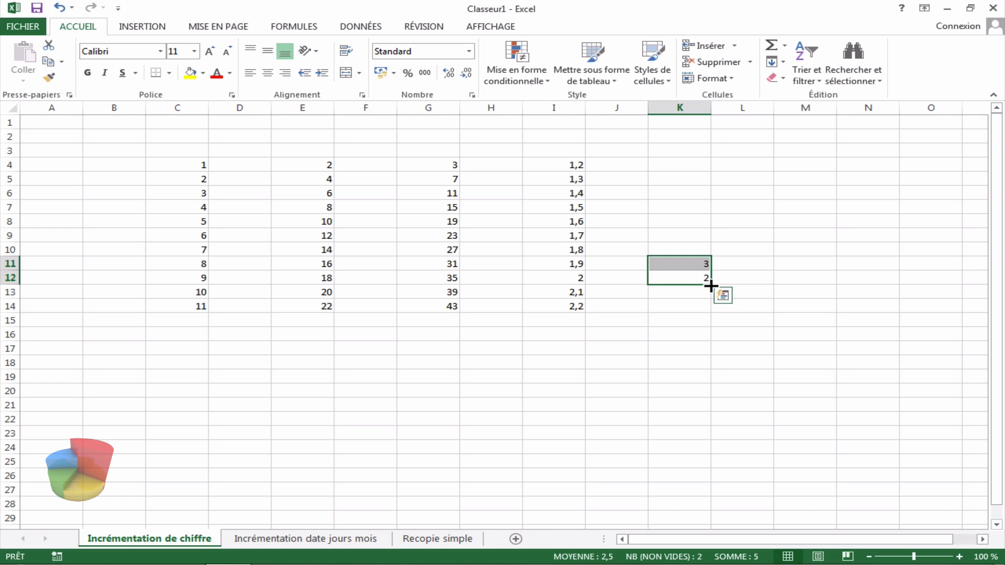
pyautogui.moveTo(710, 285); pyautogui.dragTo(693, 157)
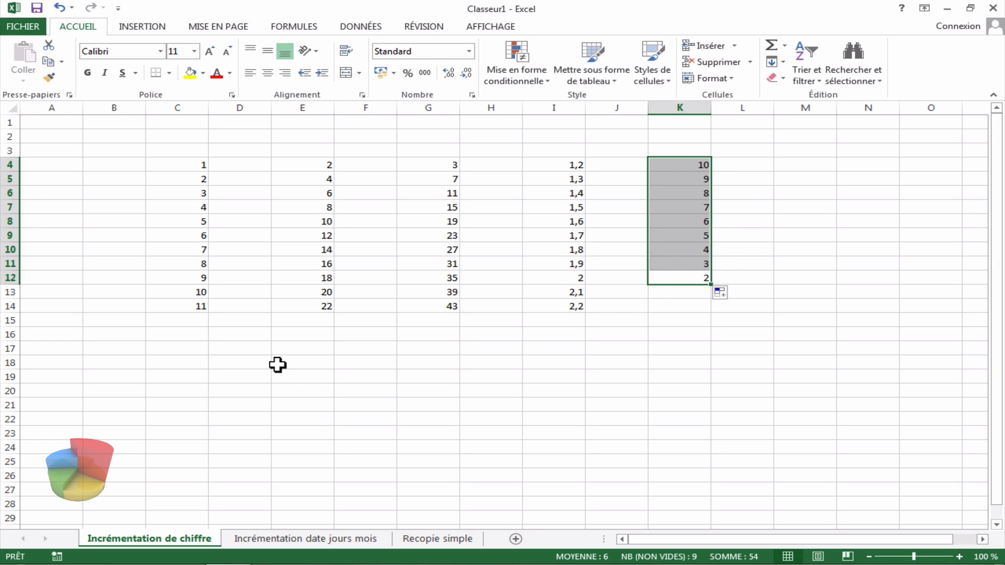
# Step: Enter 1 in cell D17 and 2 in cell E17
pyautogui.click(247, 348)
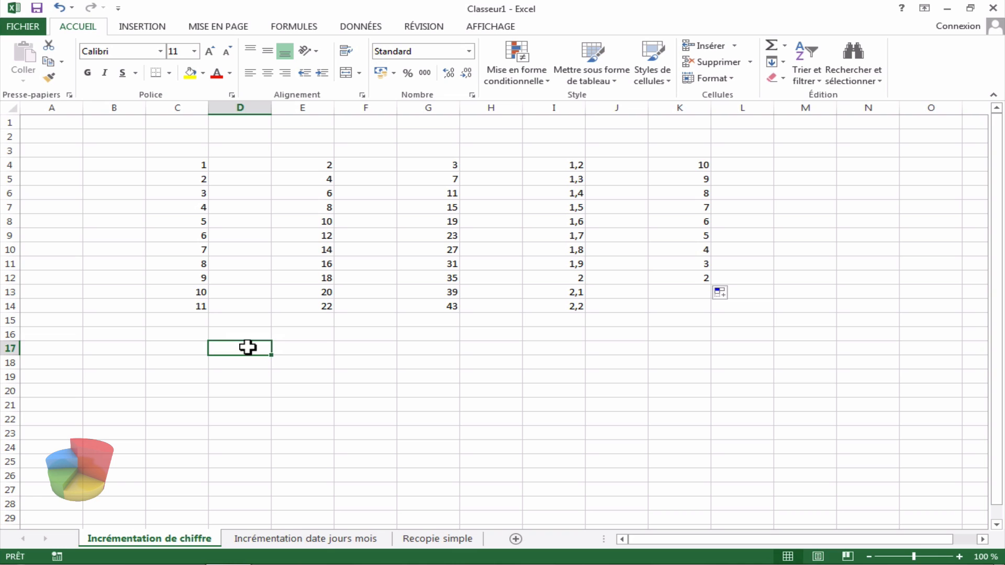
pyautogui.write('1')
pyautogui.click(293, 347)
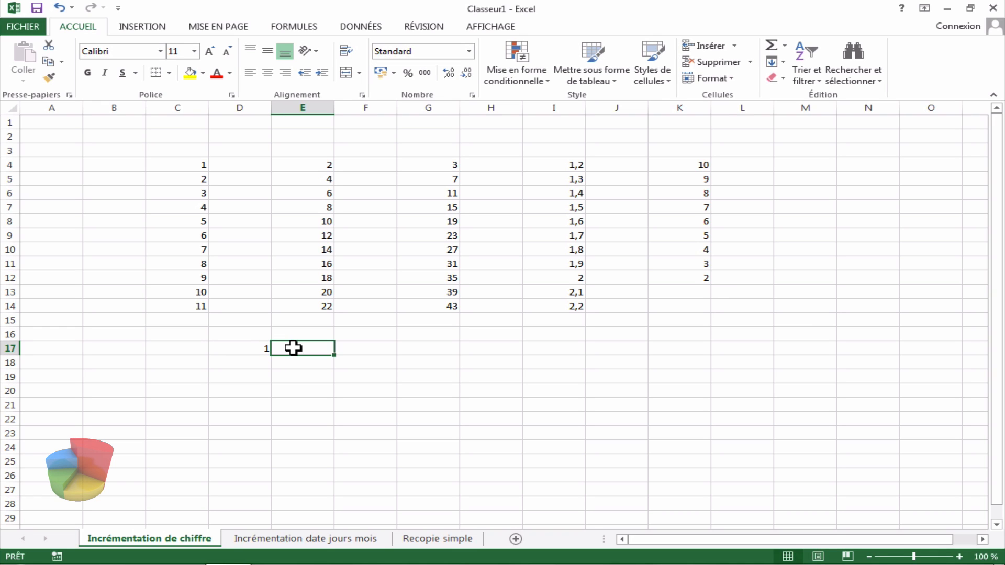
pyautogui.write('2')
# Step: Select D17:E17 and extend the series right to K17 with the fill handle
pyautogui.click(249, 347)
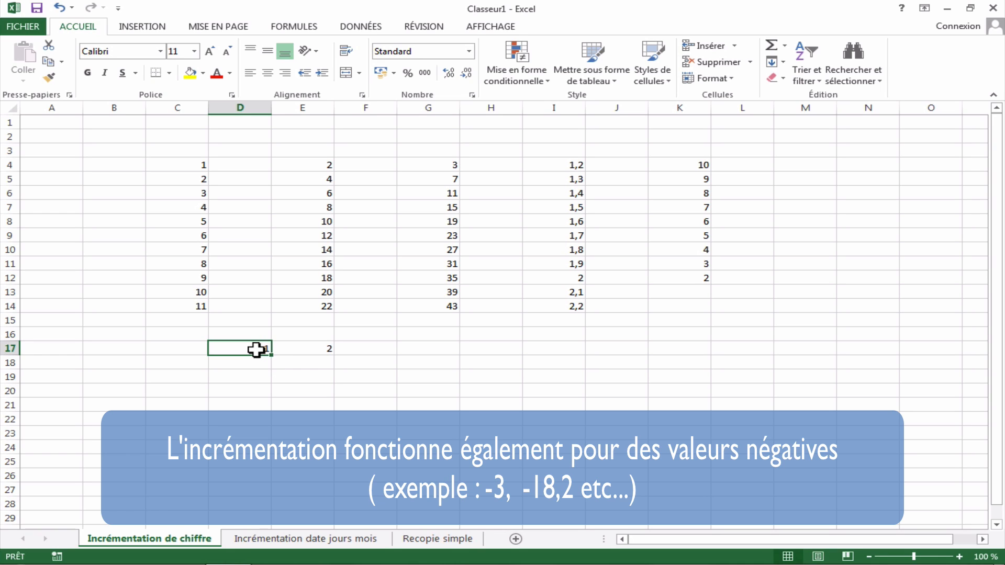
pyautogui.moveTo(267, 350); pyautogui.dragTo(283, 350)
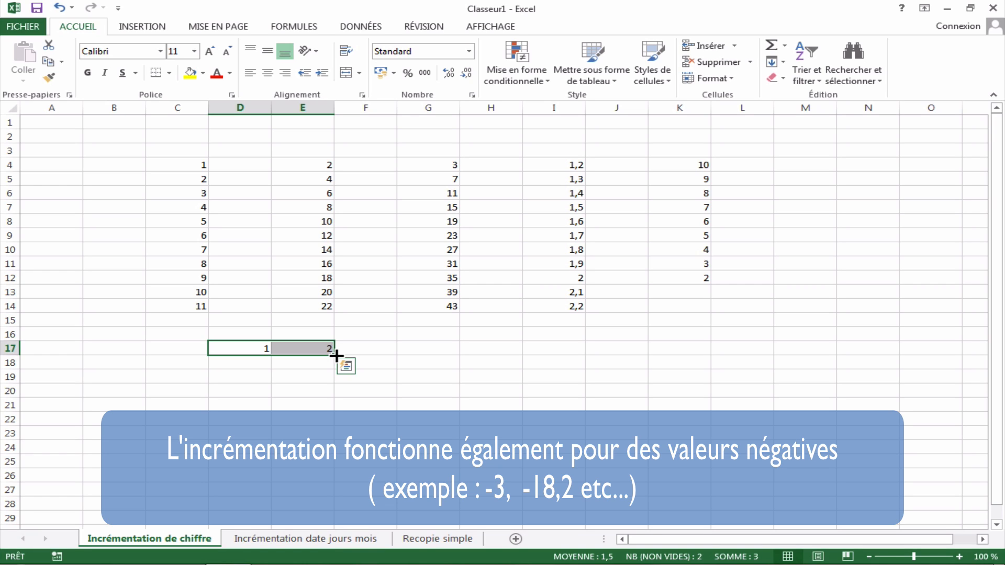
pyautogui.moveTo(336, 356); pyautogui.dragTo(684, 353)
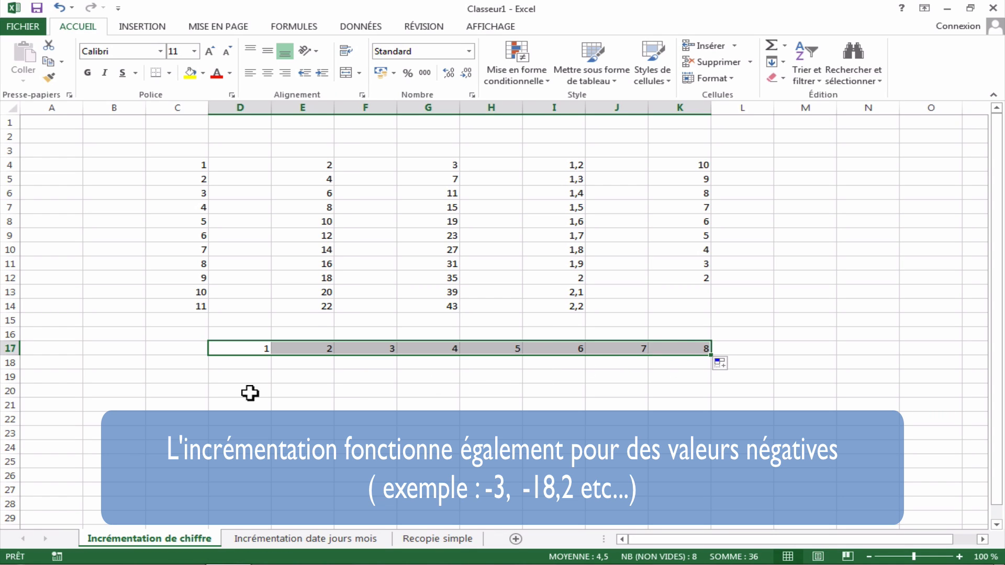
# Step: Switch to the date/days/months sheet and enter Lundi in cell C4
pyautogui.click(301, 540)
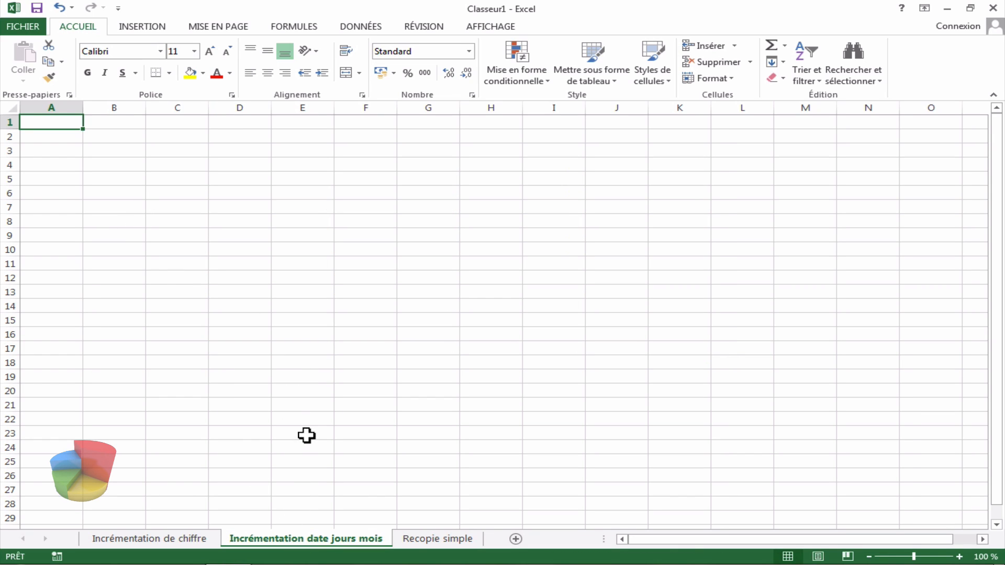
pyautogui.click(186, 165)
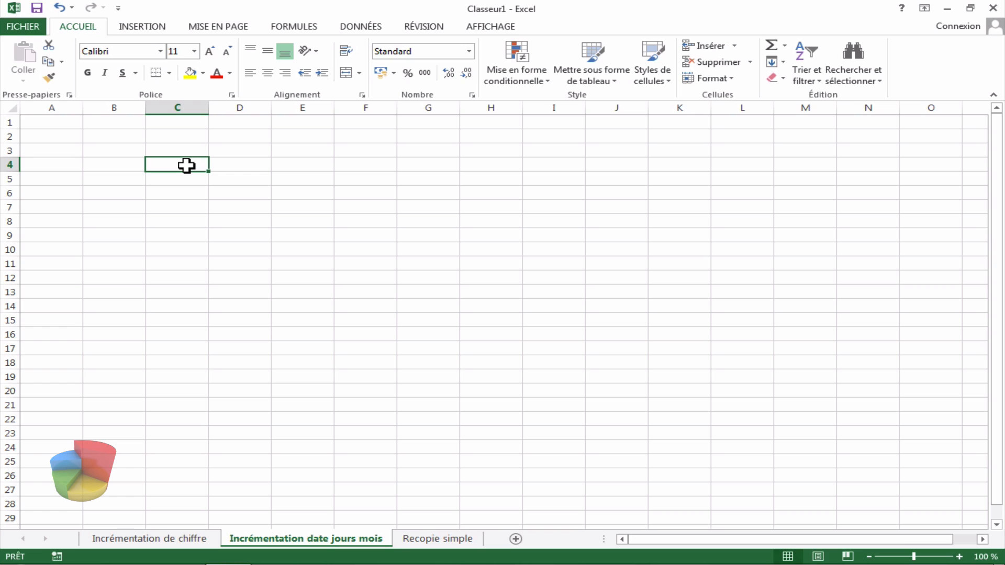
pyautogui.write('Lundi')
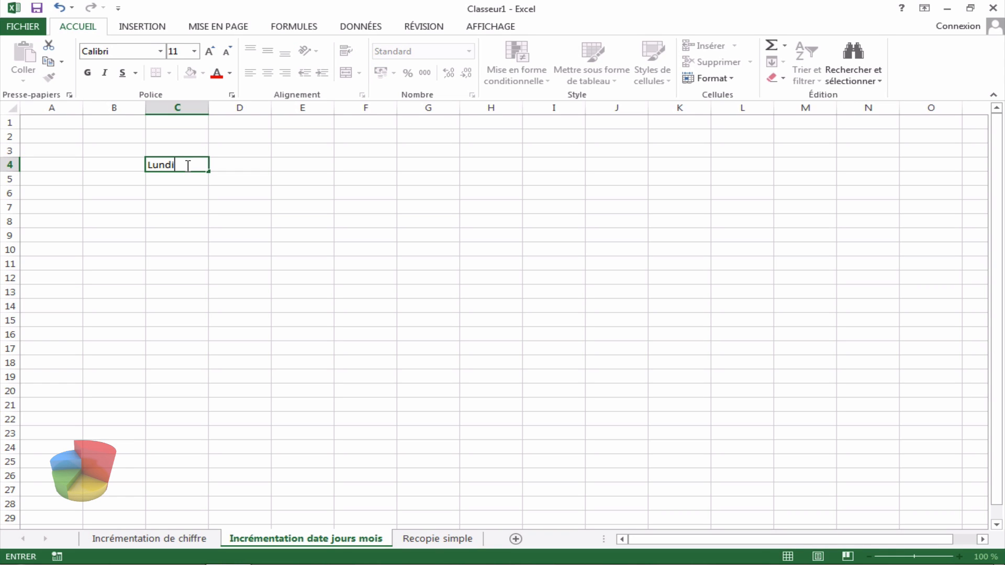
pyautogui.click(314, 178)
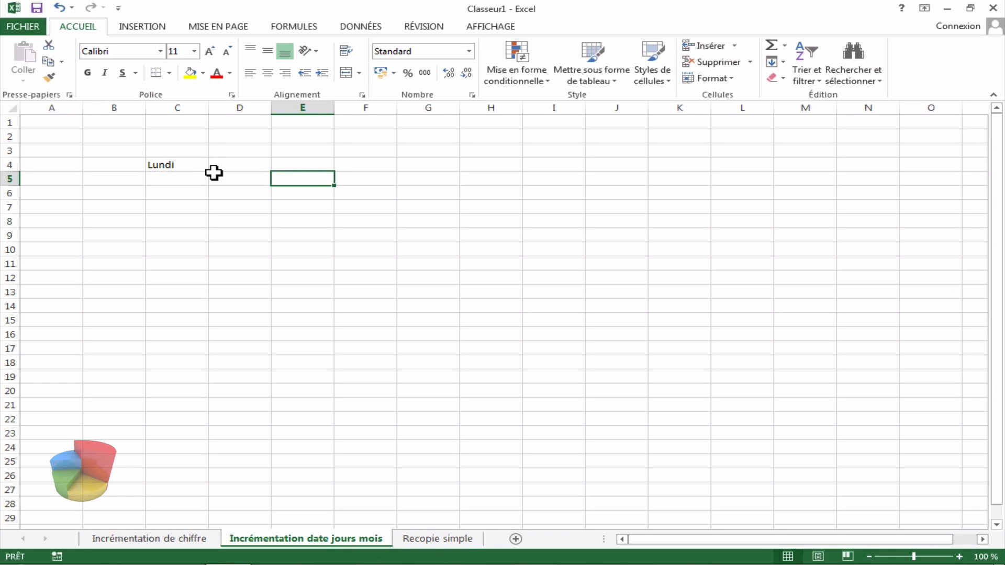
# Step: Extend the day names from C4 down to C19 with the fill handle
pyautogui.click(189, 163)
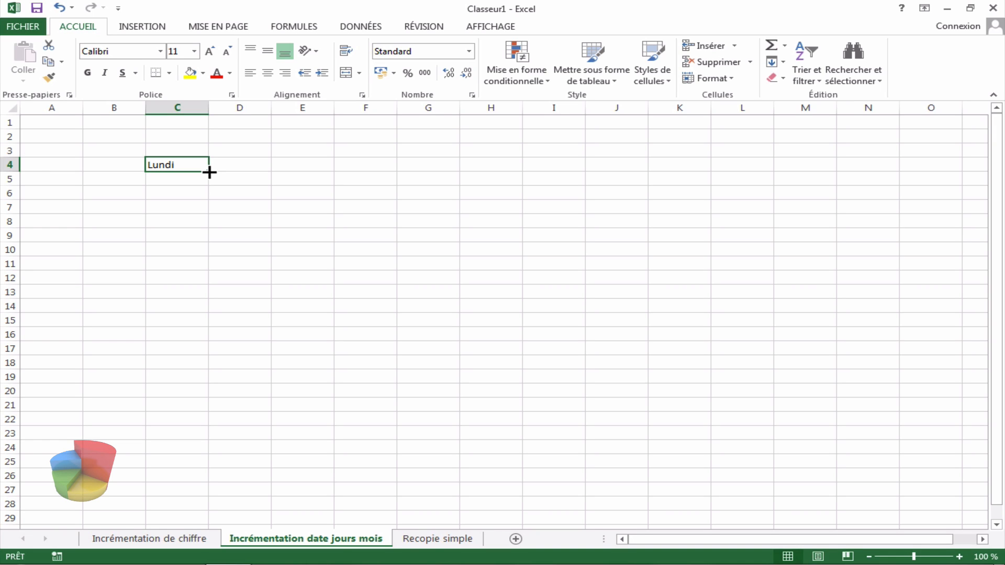
pyautogui.moveTo(209, 172); pyautogui.dragTo(202, 281)
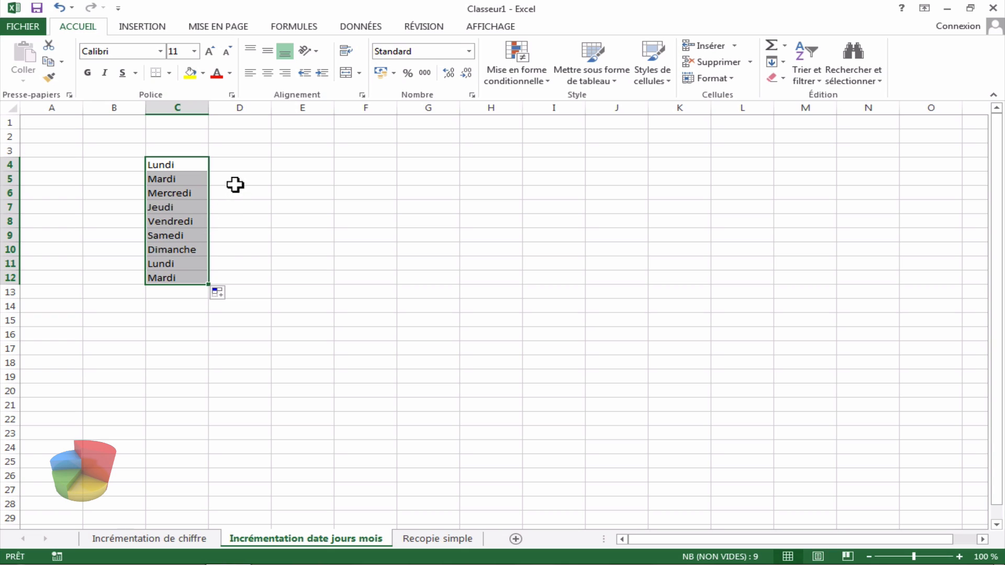
pyautogui.click(175, 266)
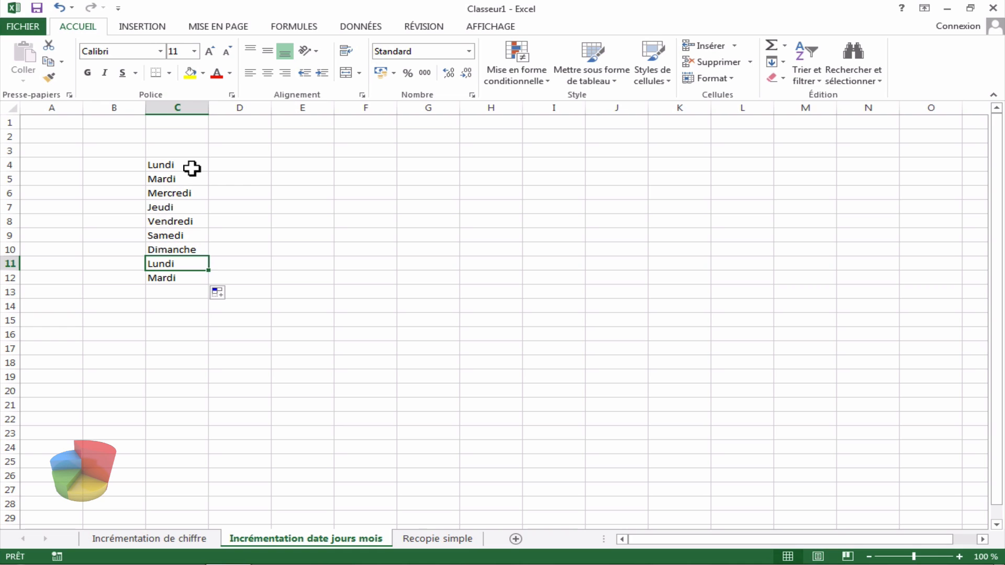
pyautogui.moveTo(192, 168); pyautogui.dragTo(198, 375)
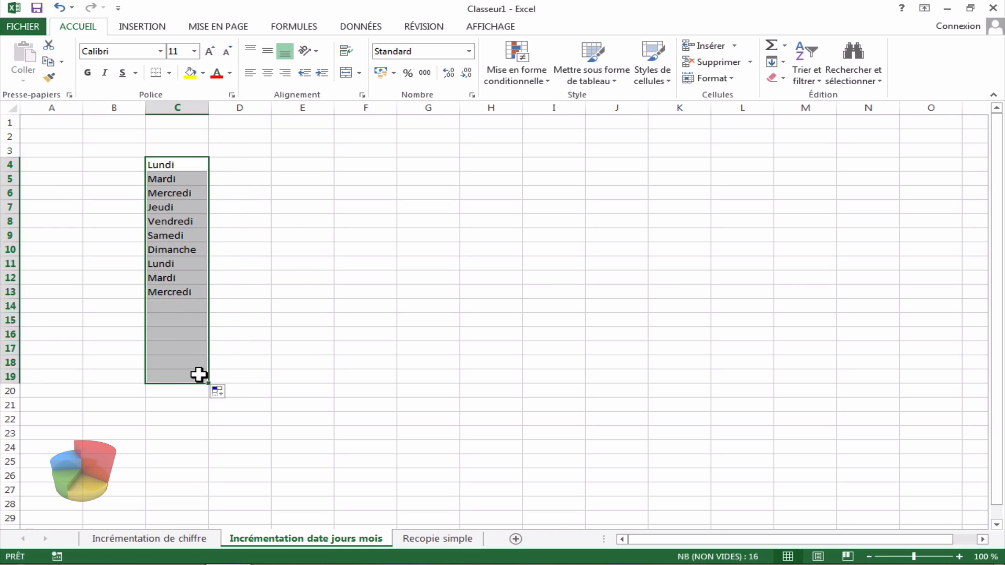
# Step: Enter Janvier in cell E4
pyautogui.doubleClick(303, 168)
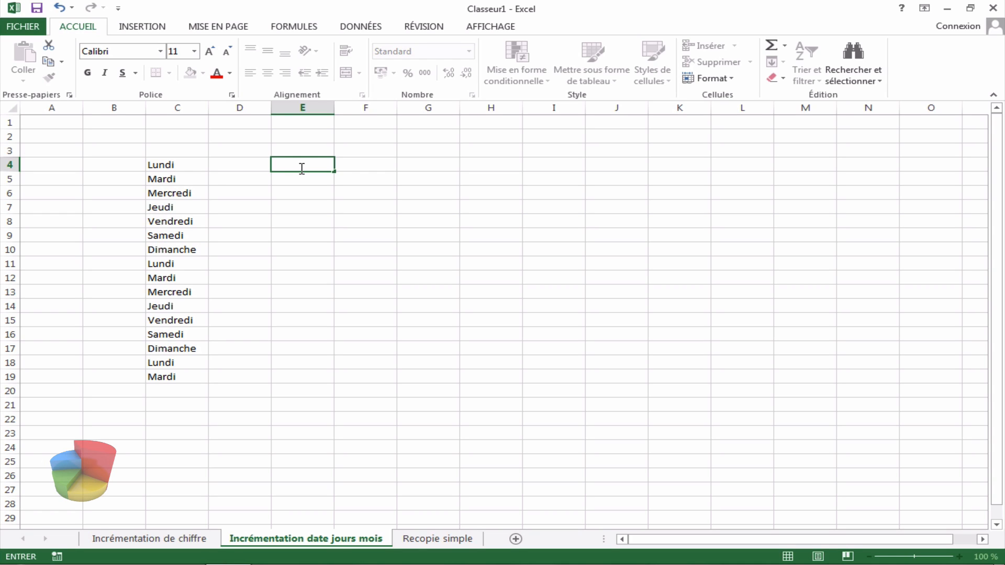
pyautogui.write('ja')
pyautogui.write('anv')
pyautogui.write('ier')
pyautogui.click(350, 163)
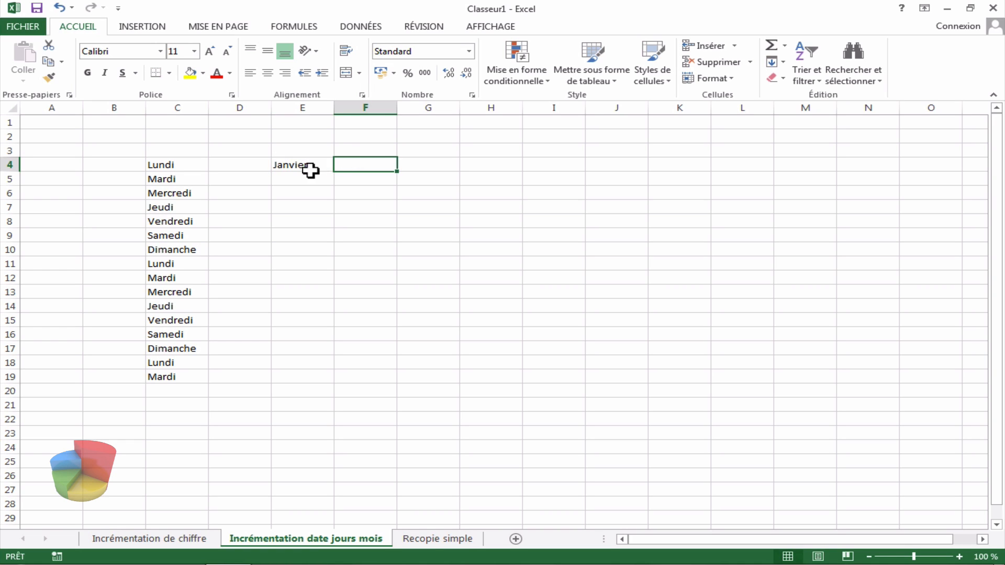
# Step: Extend the month names from E4 down to E18 with the fill handle
pyautogui.click(314, 171)
pyautogui.moveTo(335, 173); pyautogui.dragTo(330, 370)
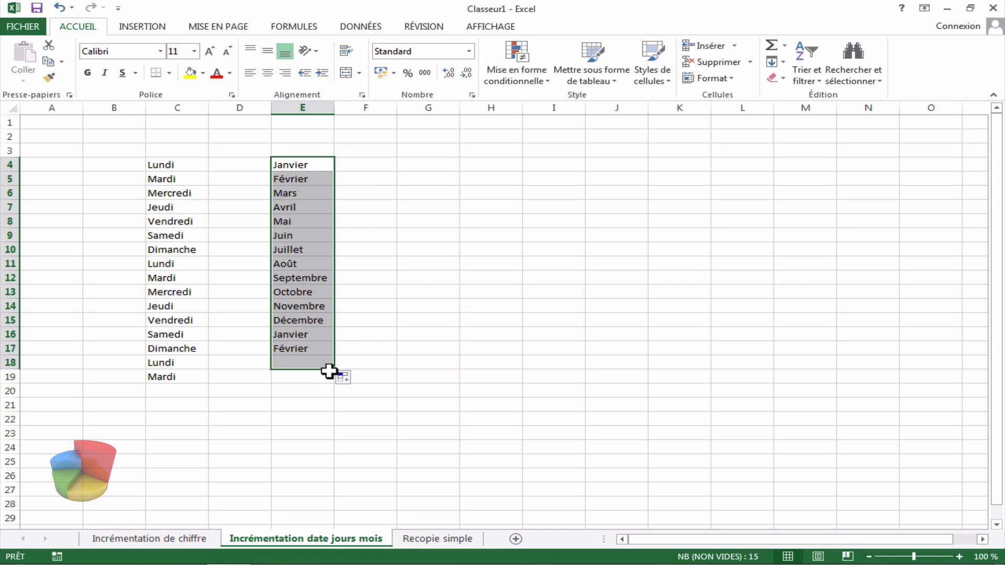
pyautogui.click(298, 323)
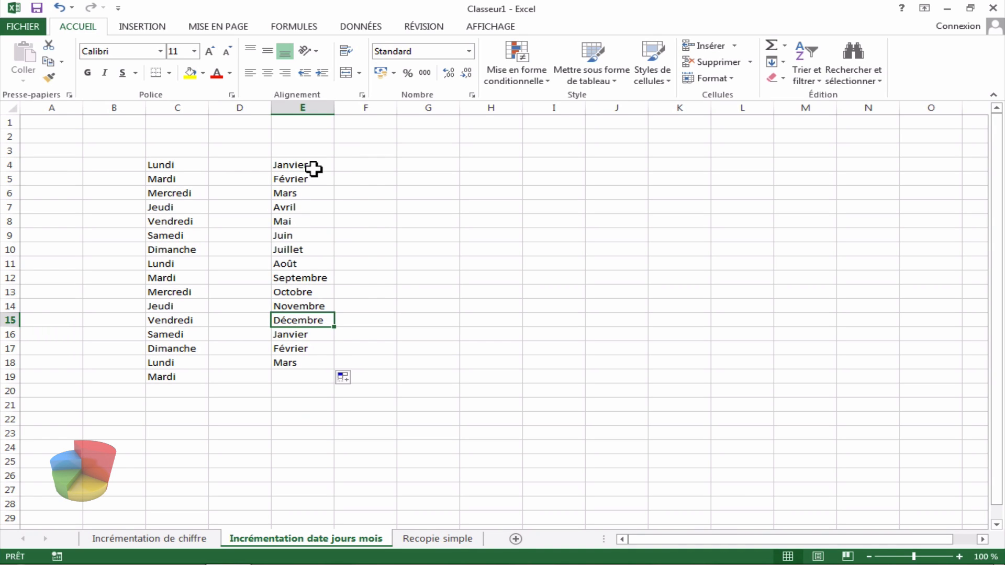
# Step: Enter the date 17/02/1957 in cell G4
pyautogui.click(415, 168)
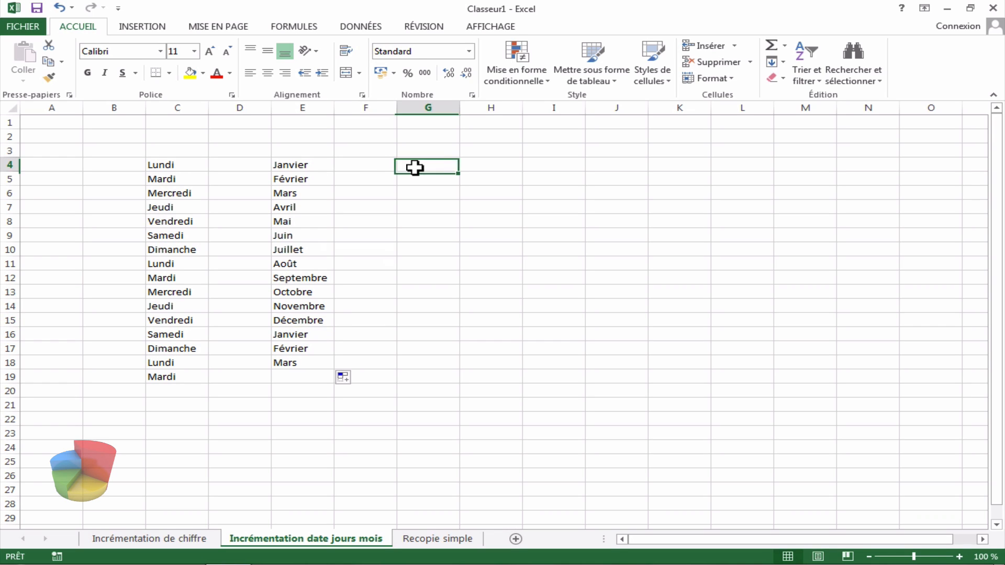
pyautogui.write('17/')
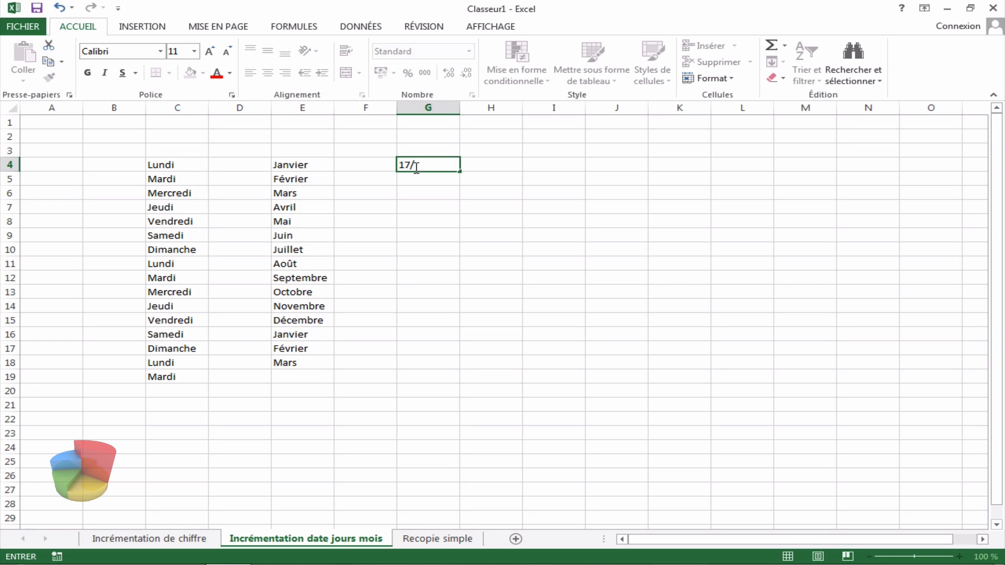
pyautogui.write('02/1957')
pyautogui.click(477, 167)
pyautogui.click(451, 166)
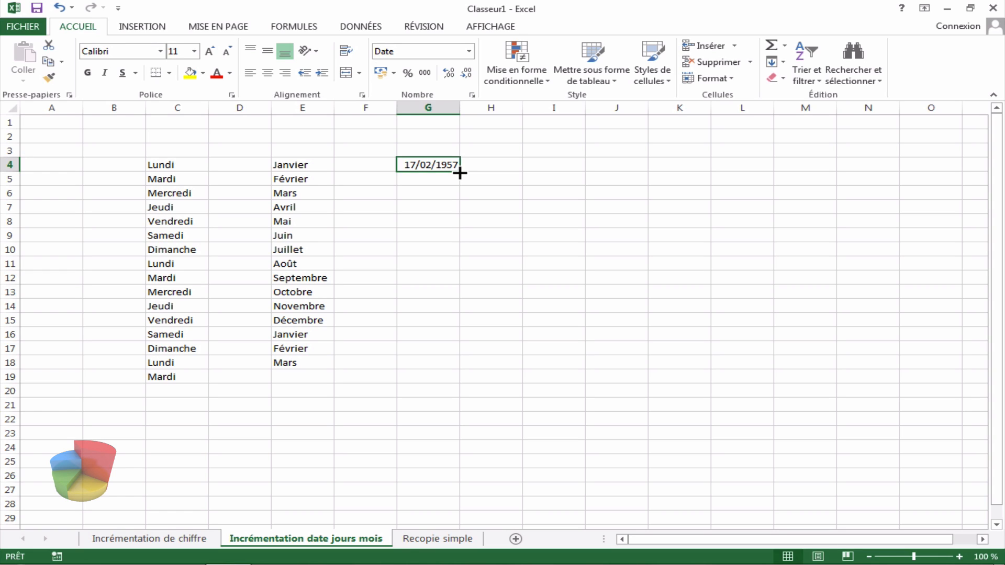
# Step: Extend the date from G4 down to G21 with the fill handle
pyautogui.moveTo(460, 173); pyautogui.dragTo(458, 415)
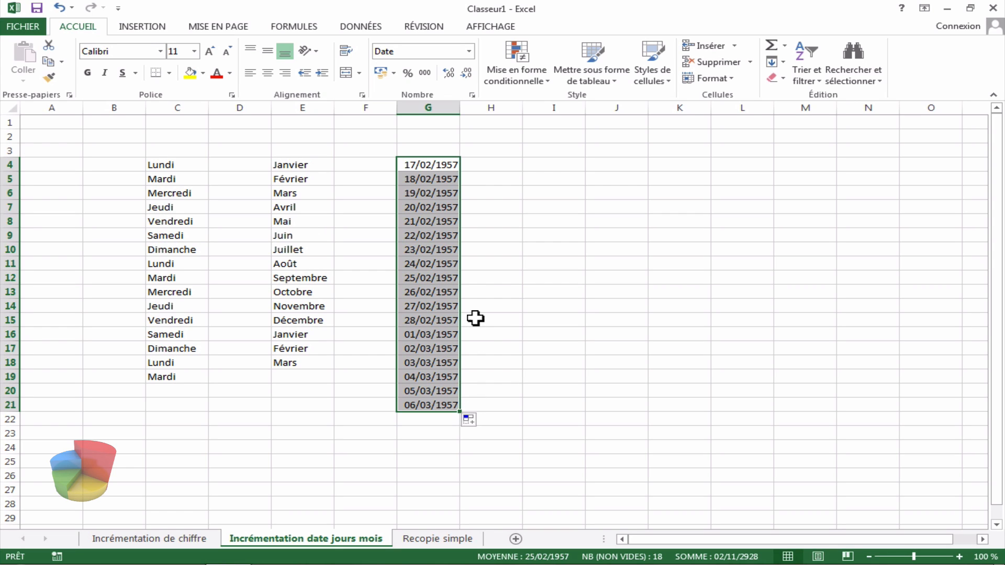
pyautogui.click(489, 277)
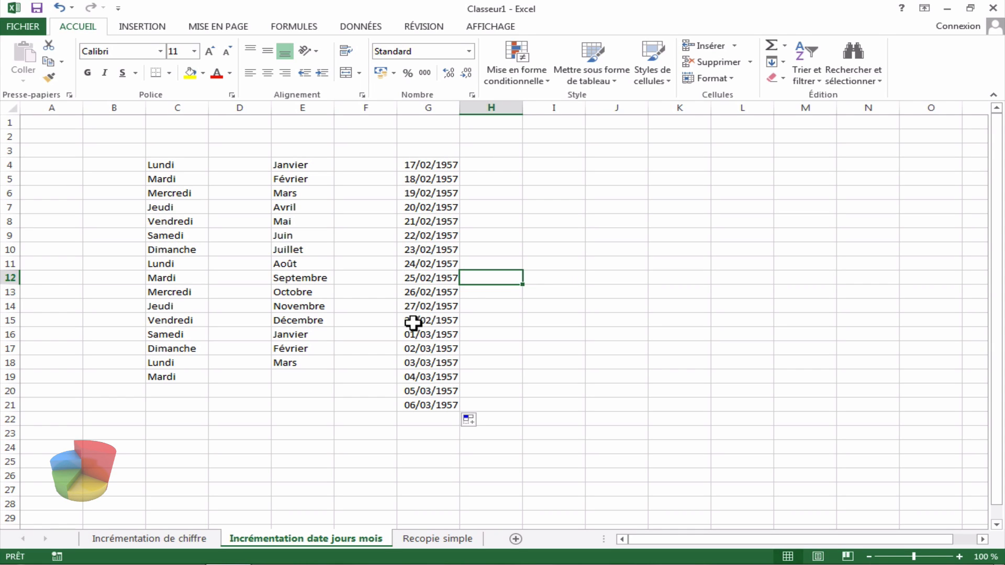
pyautogui.click(430, 321)
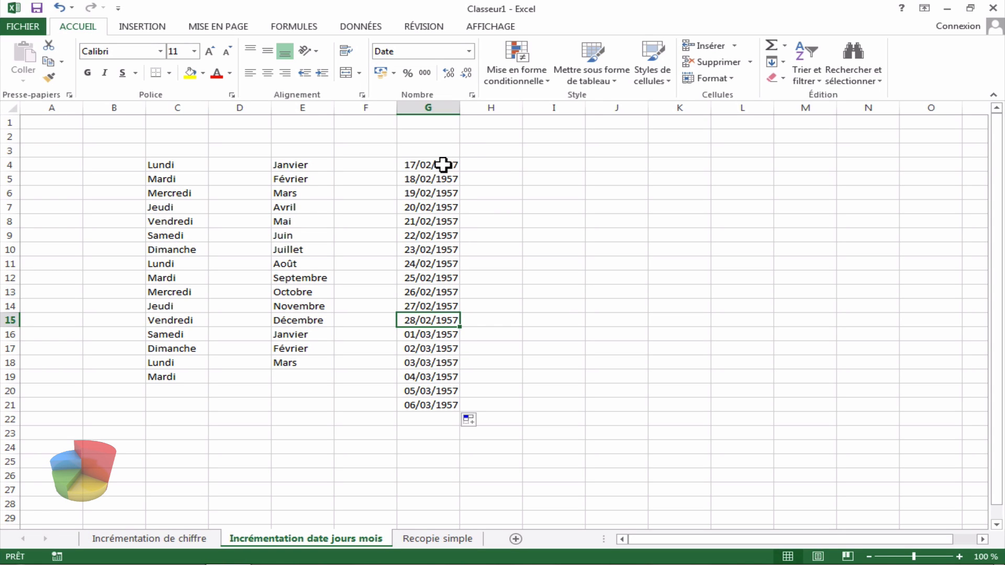
# Step: Reselect G4:G21 and change its fill option to incrementing months, then to incrementing years
pyautogui.moveTo(443, 164); pyautogui.dragTo(439, 403)
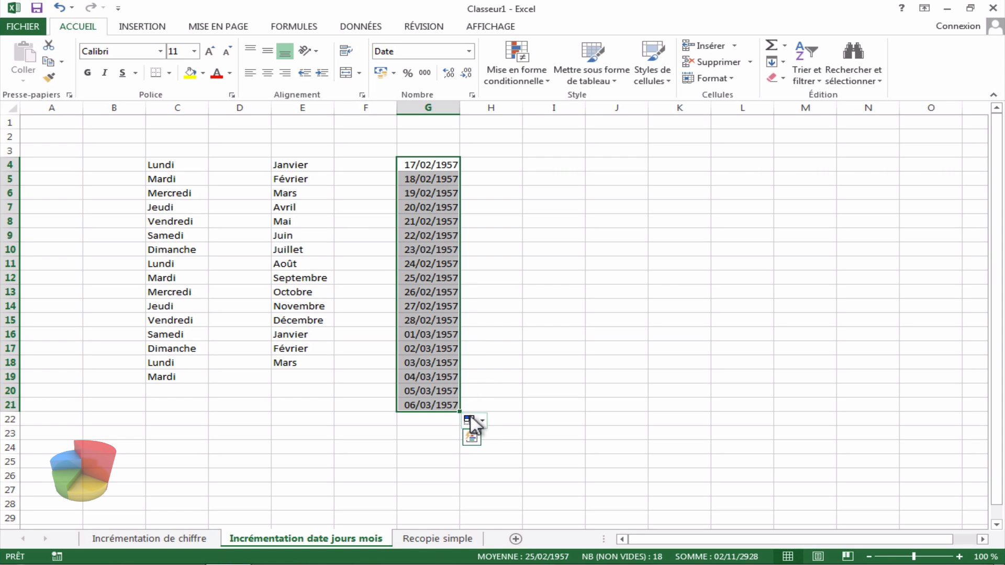
pyautogui.click(489, 178)
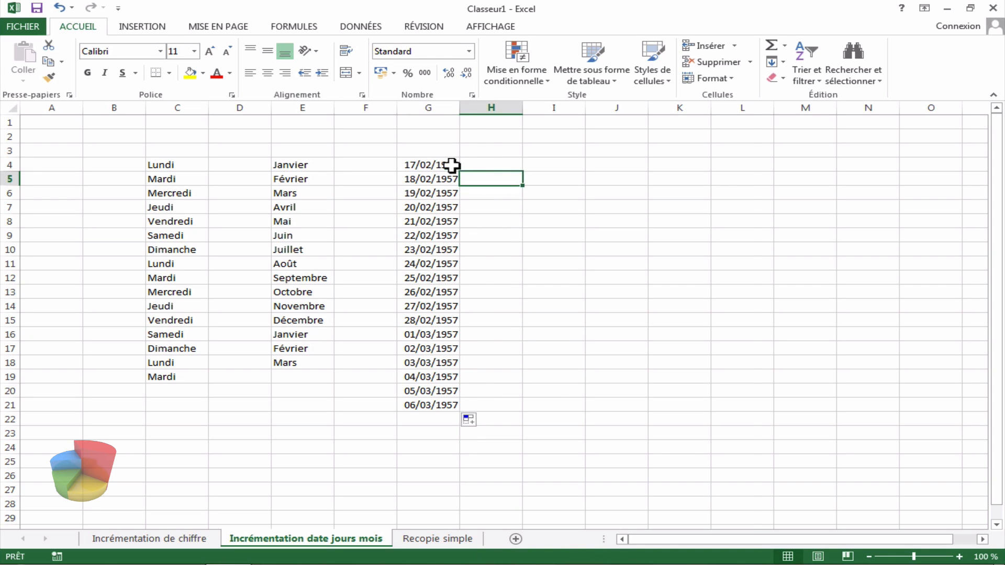
pyautogui.moveTo(451, 165); pyautogui.dragTo(455, 404)
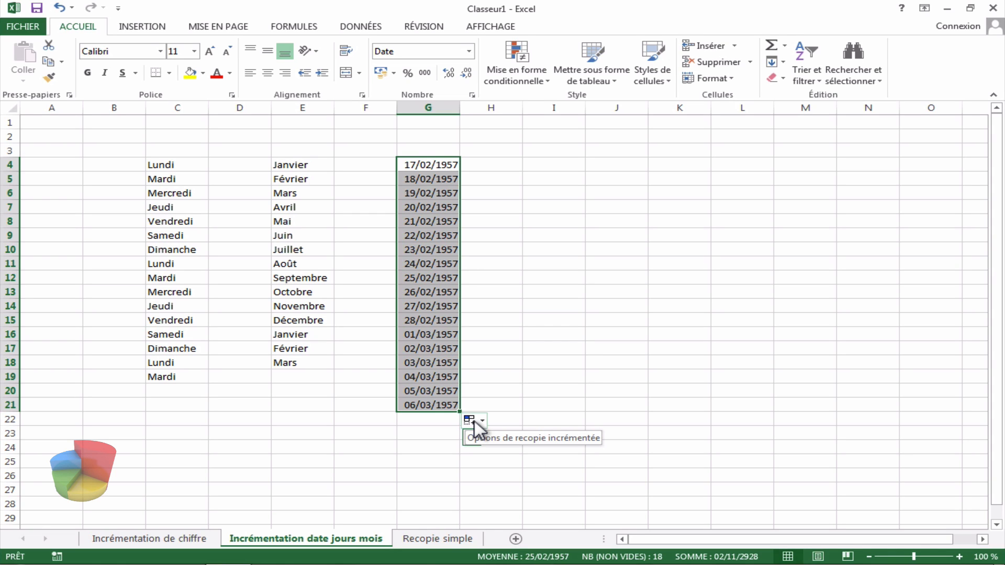
pyautogui.click(474, 420)
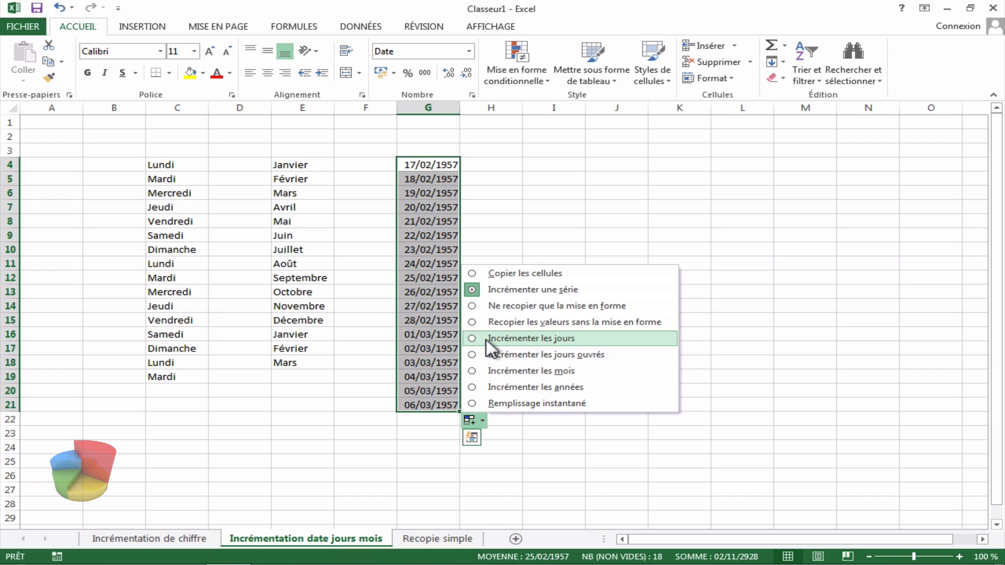
pyautogui.click(474, 371)
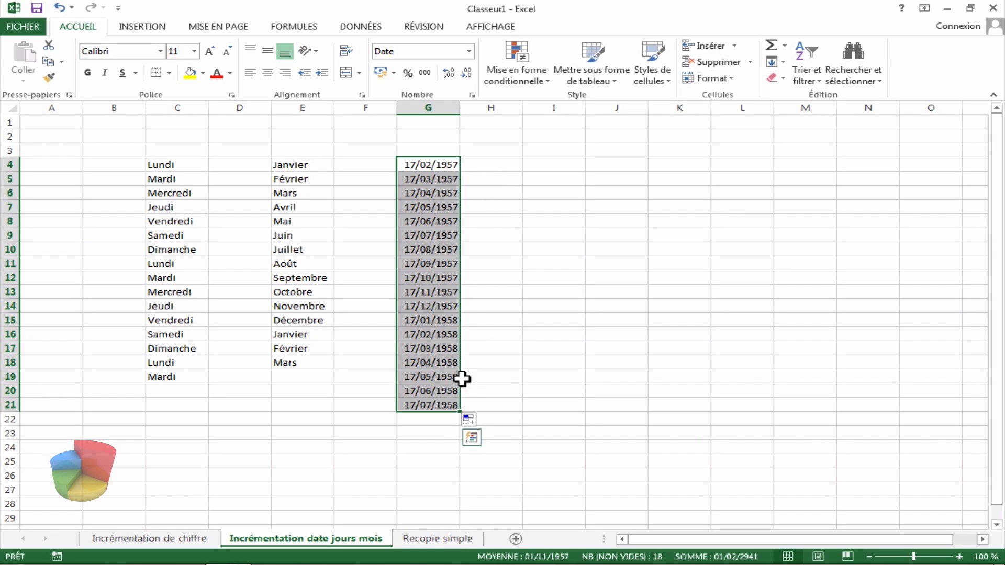
pyautogui.click(473, 419)
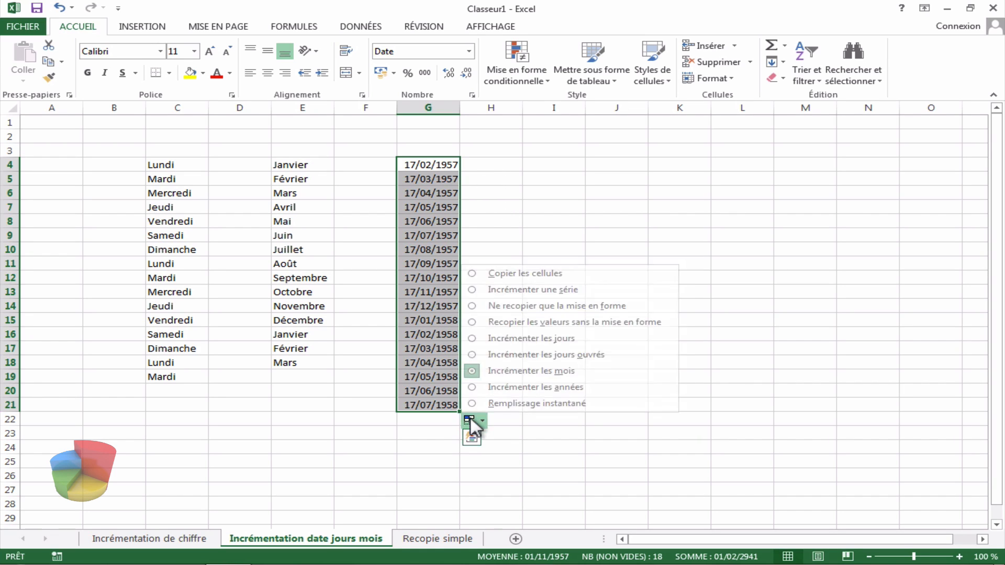
pyautogui.click(509, 388)
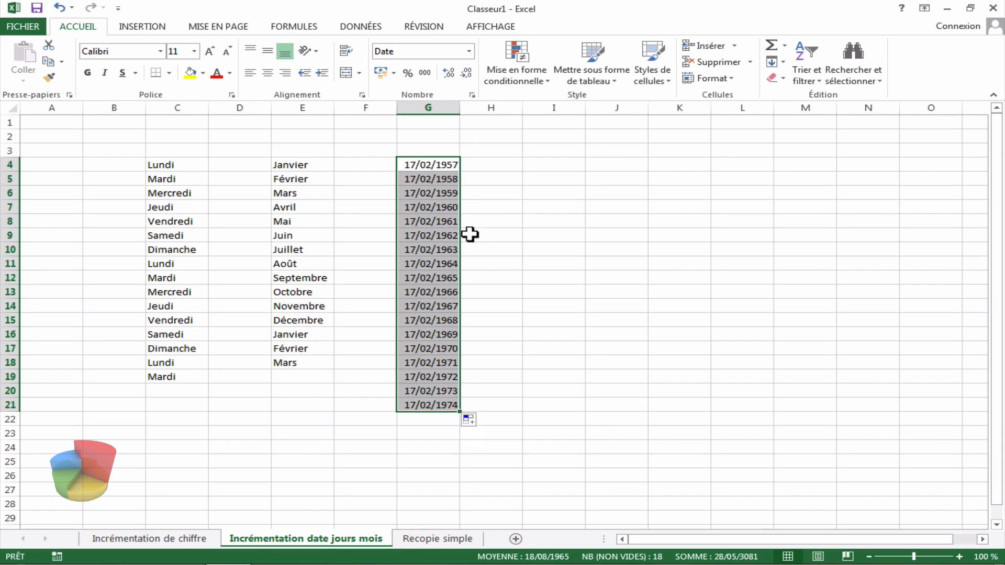
# Step: Enter lundi in E24 and extend the days right to K24 with the fill handle
pyautogui.click(309, 453)
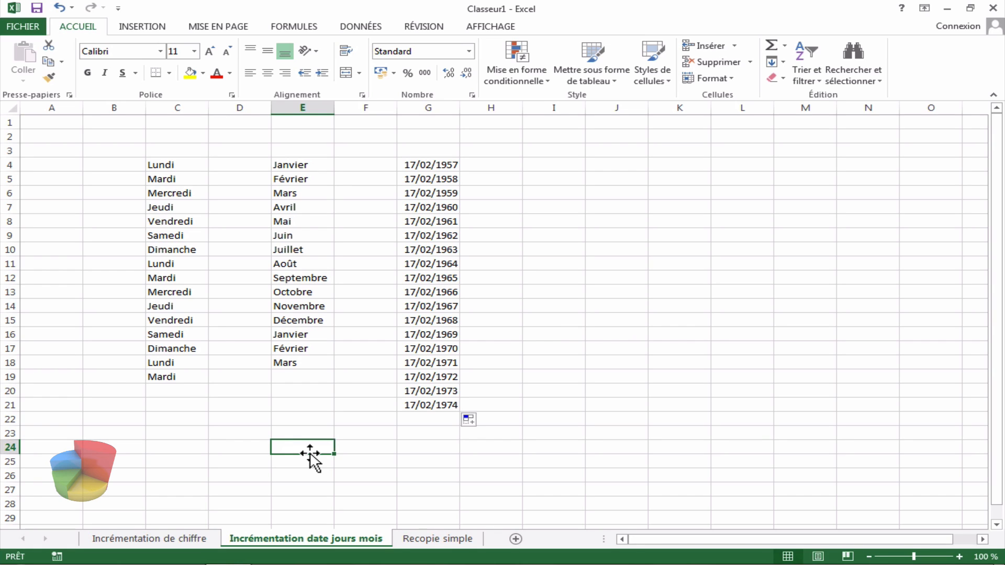
pyautogui.write('lu')
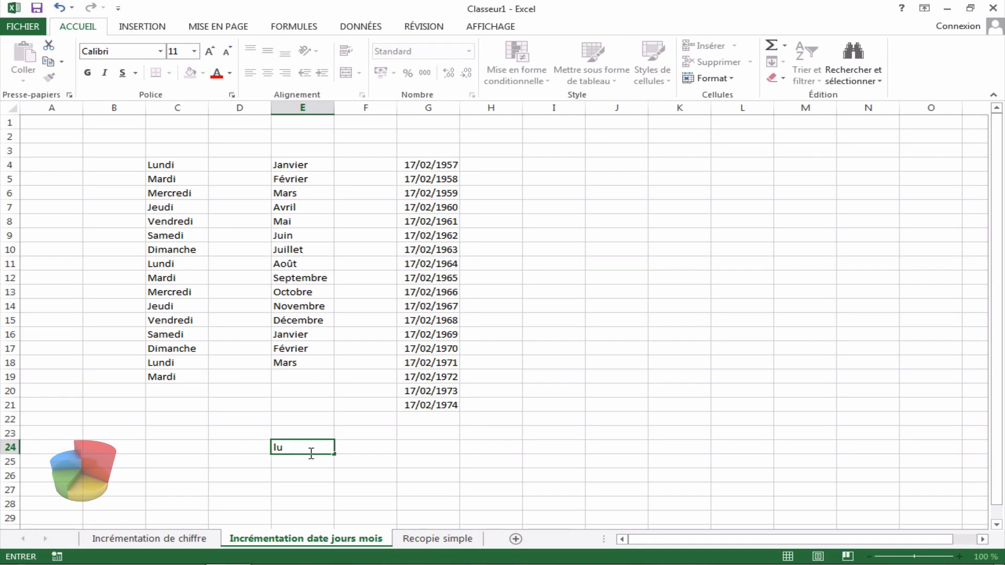
pyautogui.write('ndi')
pyautogui.press('Return')
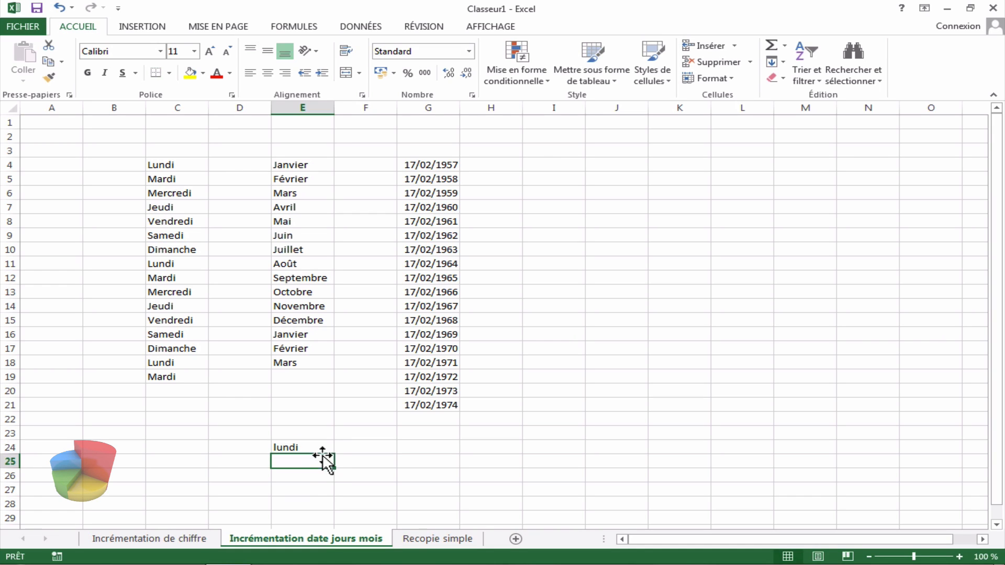
pyautogui.click(325, 450)
pyautogui.moveTo(335, 455); pyautogui.dragTo(689, 452)
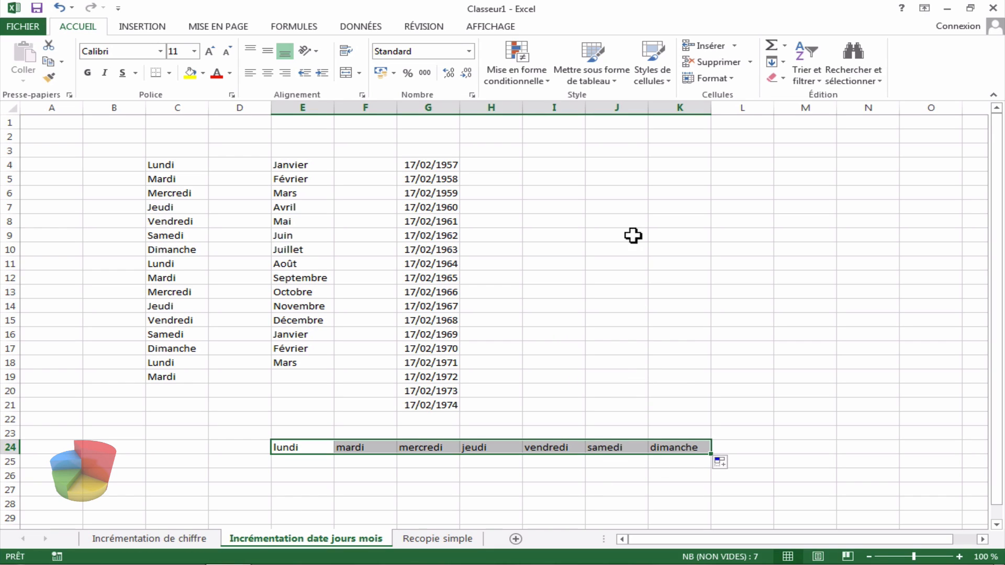
# Step: Enter lundi in N19 and extend the days leftward to I19 with the fill handle
pyautogui.click(872, 378)
pyautogui.write('lucdni')
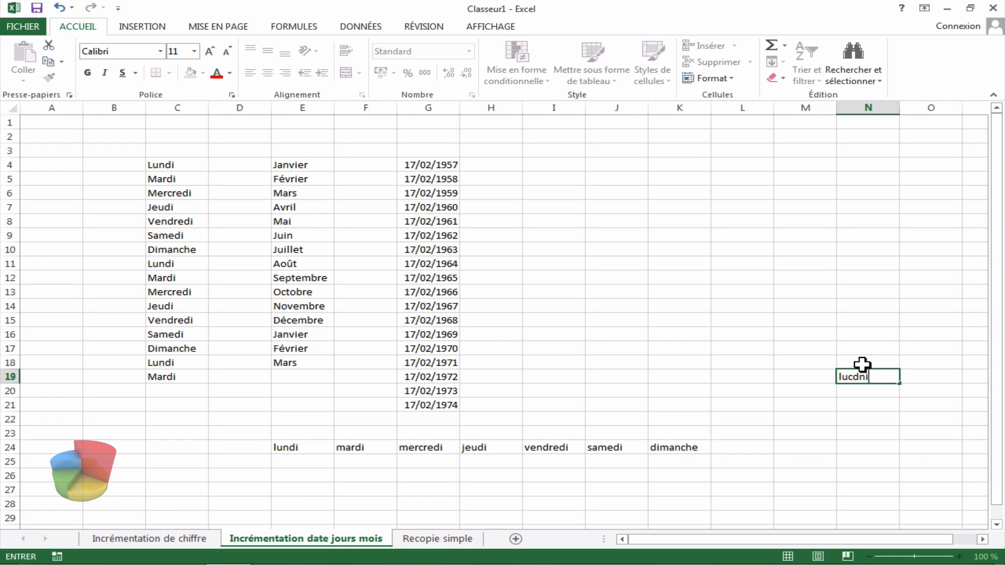
pyautogui.press('BackSpace')
pyautogui.press('BackSpace')
pyautogui.press('BackSpace')
pyautogui.write('ndi')
pyautogui.click(865, 363)
pyautogui.click(870, 376)
pyautogui.moveTo(898, 384); pyautogui.dragTo(551, 393)
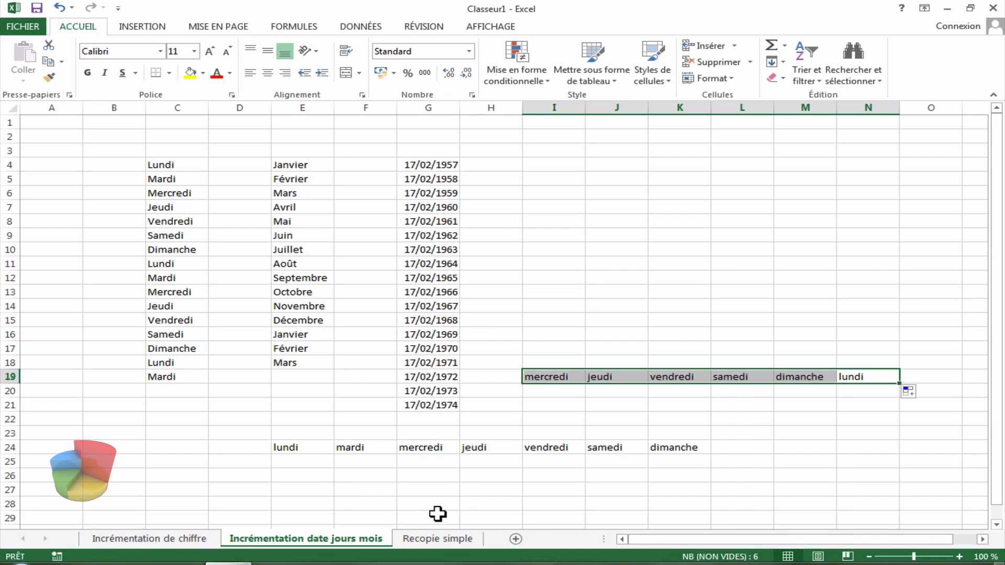
# Step: Switch to the Recopie simple sheet and enter 1 in cell E4
pyautogui.click(438, 539)
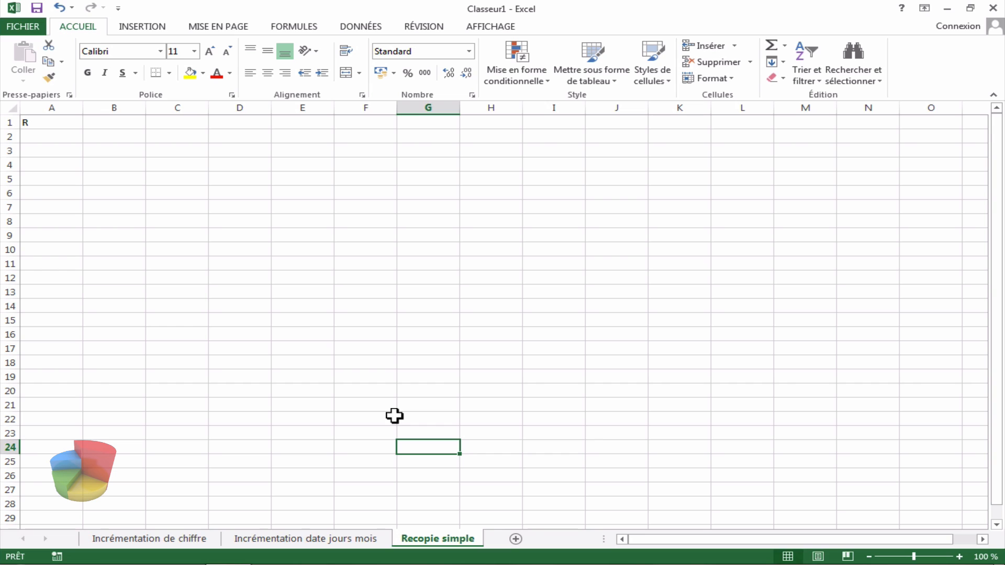
pyautogui.click(312, 167)
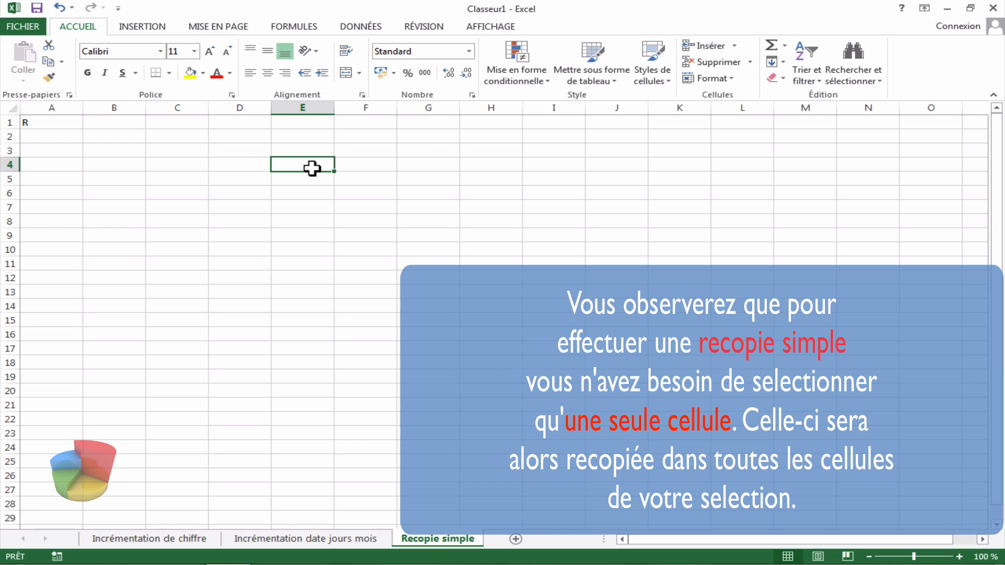
pyautogui.write('1')
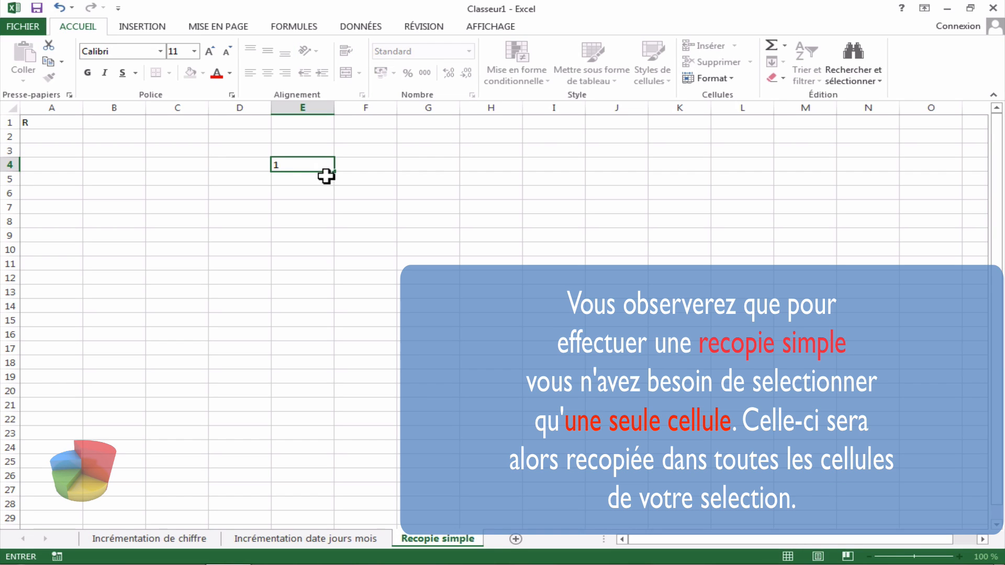
pyautogui.click(336, 183)
pyautogui.click(324, 169)
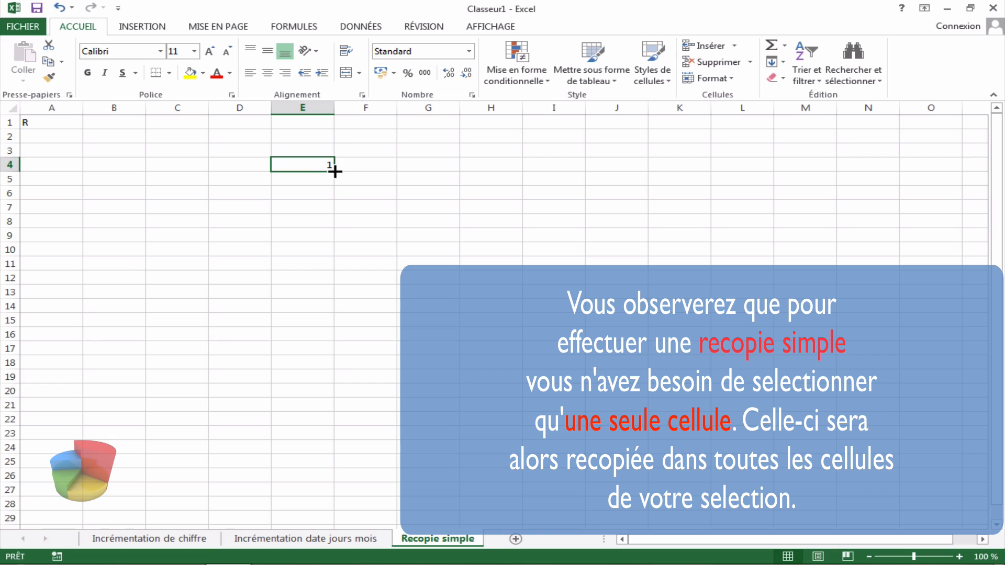
# Step: Copy the 1 in E4 down to E15 with the fill handle
pyautogui.moveTo(335, 172); pyautogui.dragTo(341, 322)
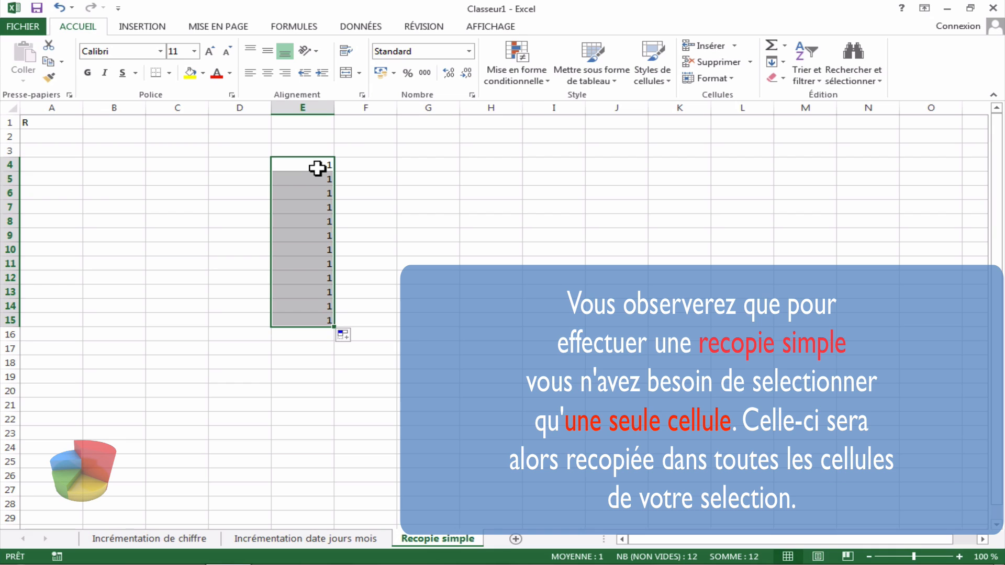
# Step: Enter 3 in G4 and copy it down to G15 with the fill handle
pyautogui.click(425, 166)
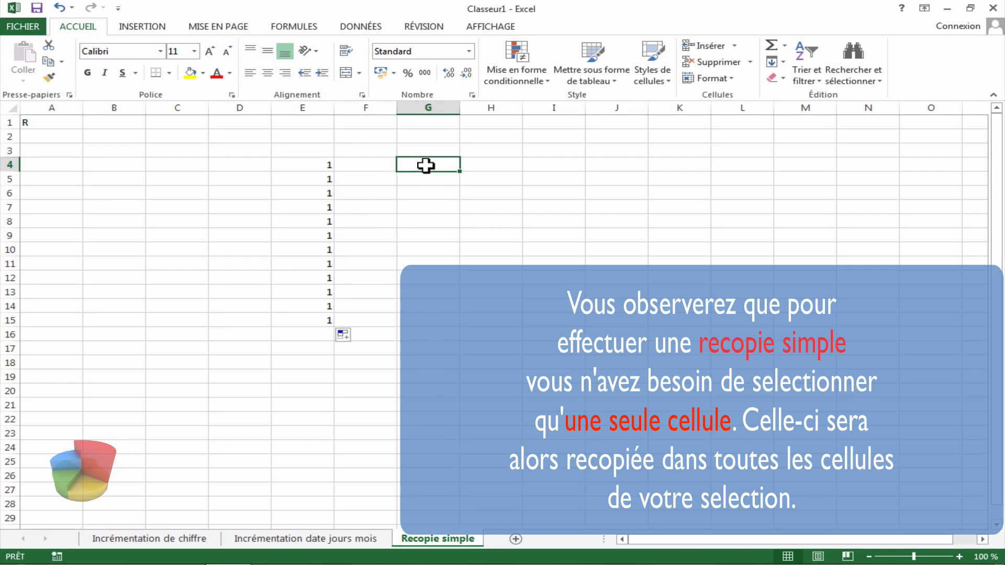
pyautogui.write('3')
pyautogui.click(461, 179)
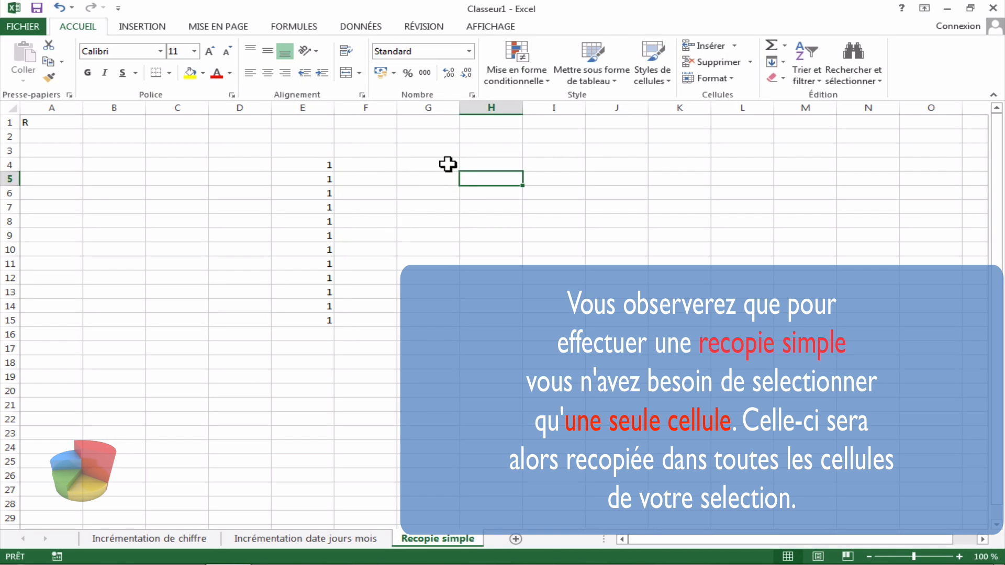
pyautogui.click(451, 165)
pyautogui.moveTo(460, 172); pyautogui.dragTo(461, 324)
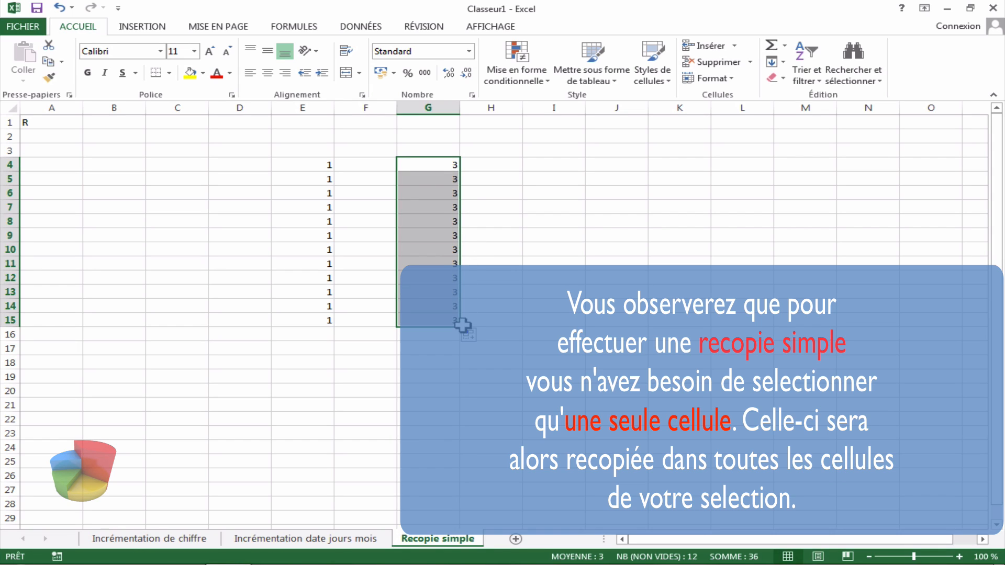
pyautogui.click(450, 168)
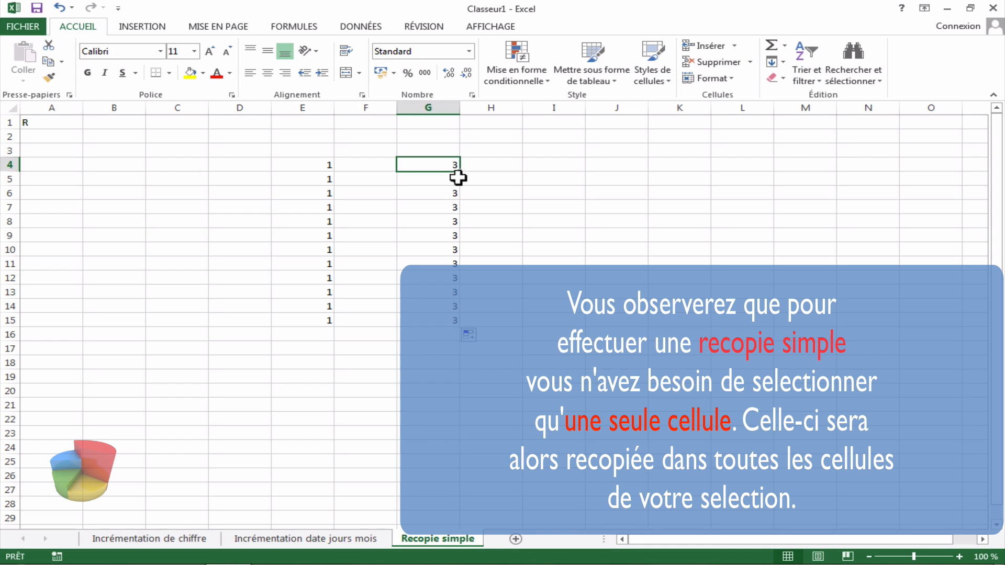
pyautogui.click(551, 294)
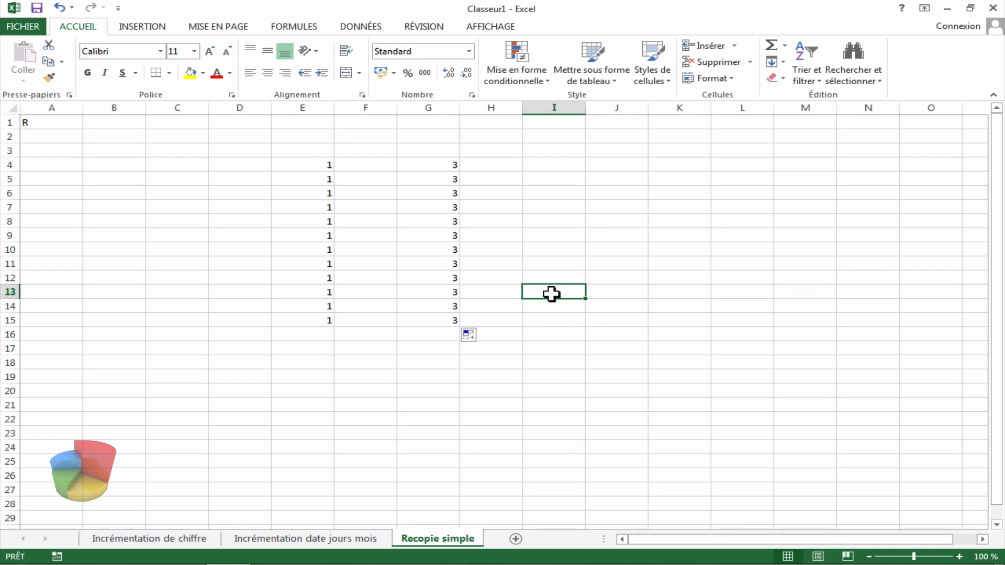